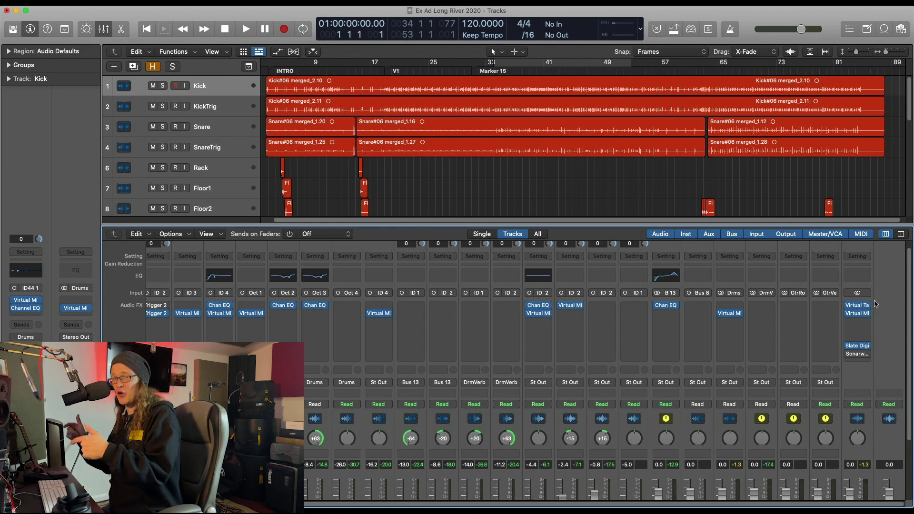
# - Move Virtual Tape Machines down a slot and insert a Channel EQ atop the Output strip
pyautogui.moveTo(860, 308)
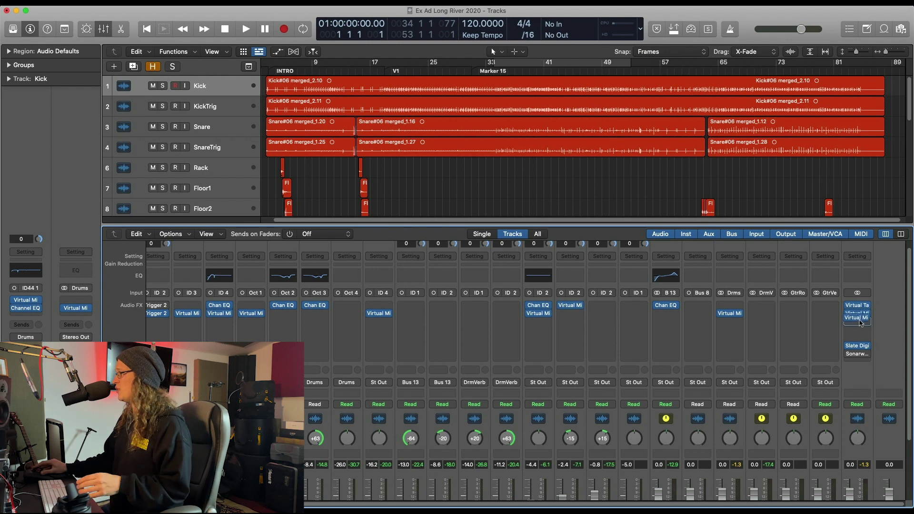
pyautogui.moveTo(861, 309); pyautogui.dragTo(860, 316)
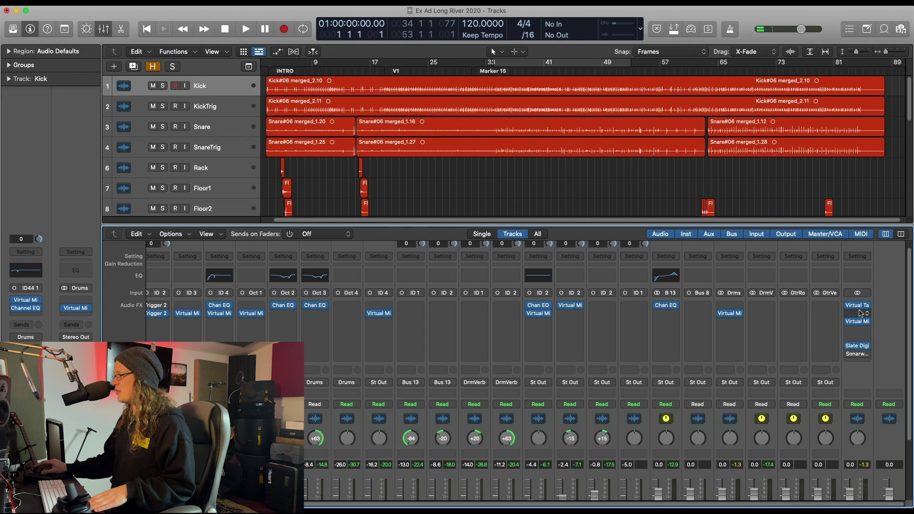
pyautogui.moveTo(861, 324)
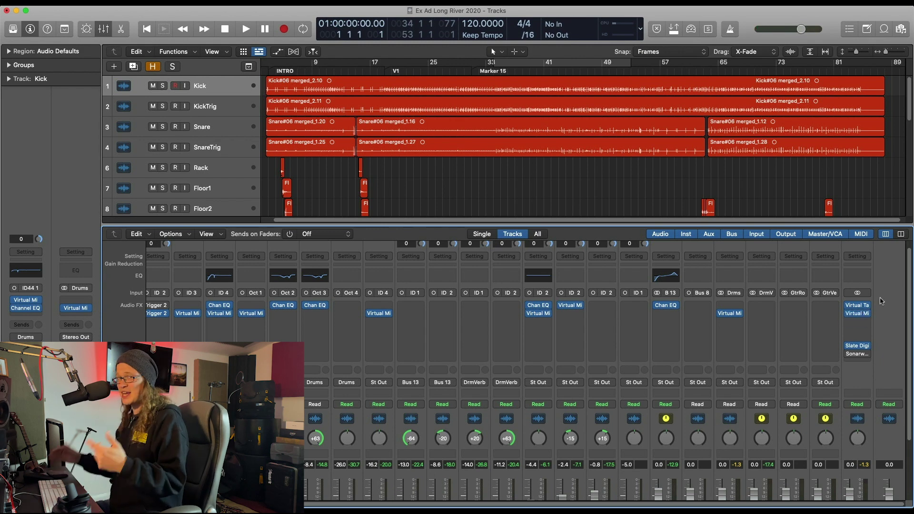
pyautogui.click(857, 276)
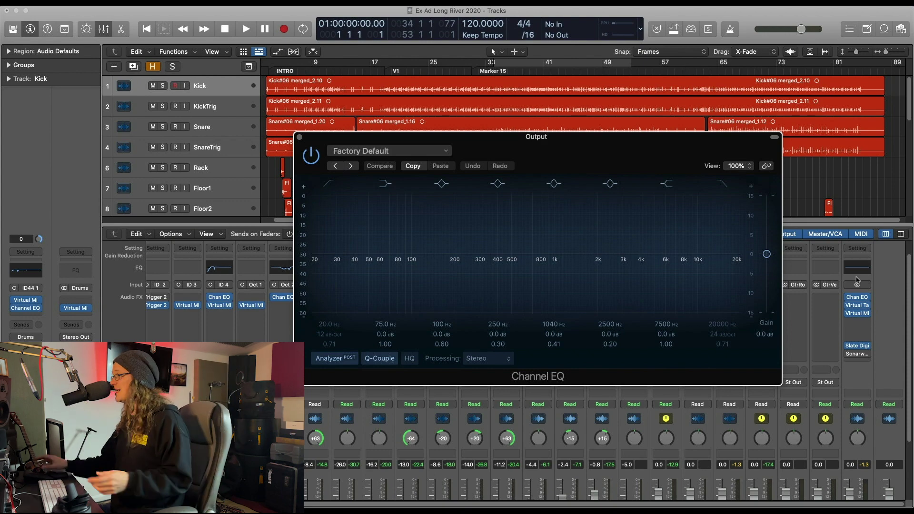
pyautogui.click(300, 138)
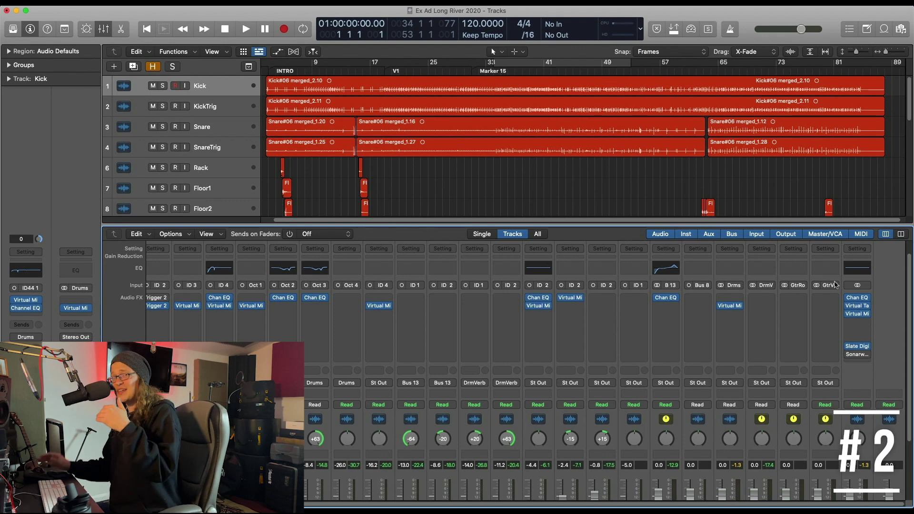
# - Rearrange the effect order on the Output strip's first Audio FX slot
pyautogui.click(868, 298)
pyautogui.click(861, 300)
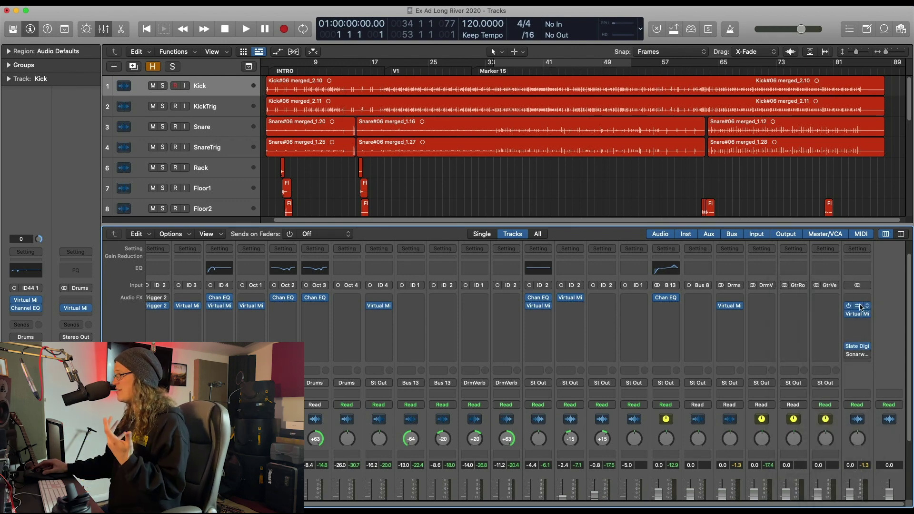
pyautogui.moveTo(861, 300)
pyautogui.mouseDown()
pyautogui.moveTo(861, 316)
pyautogui.moveTo(858, 309)
pyautogui.mouseUp()
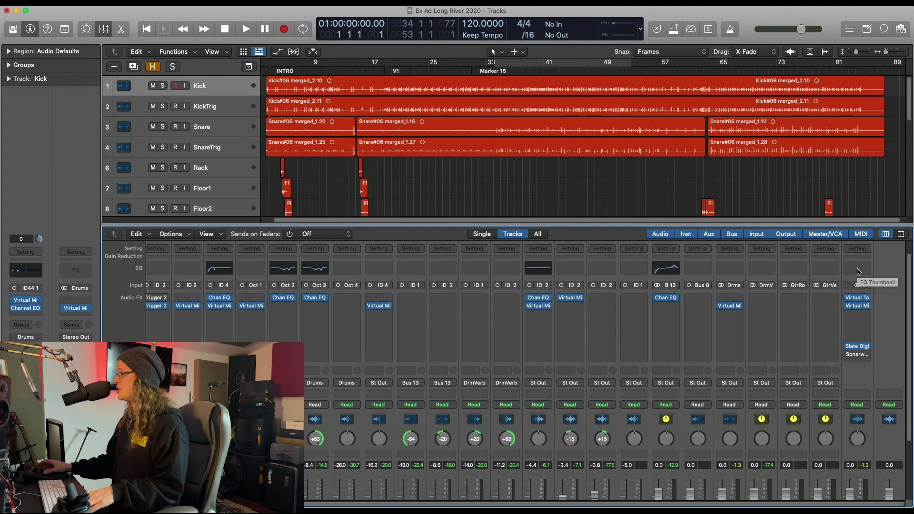
# - Insert a Linear Phase EQ, then remove it with No Plug-in, leaving Virtual Tape Machines and Virtual Mix Rack
pyautogui.click(860, 270)
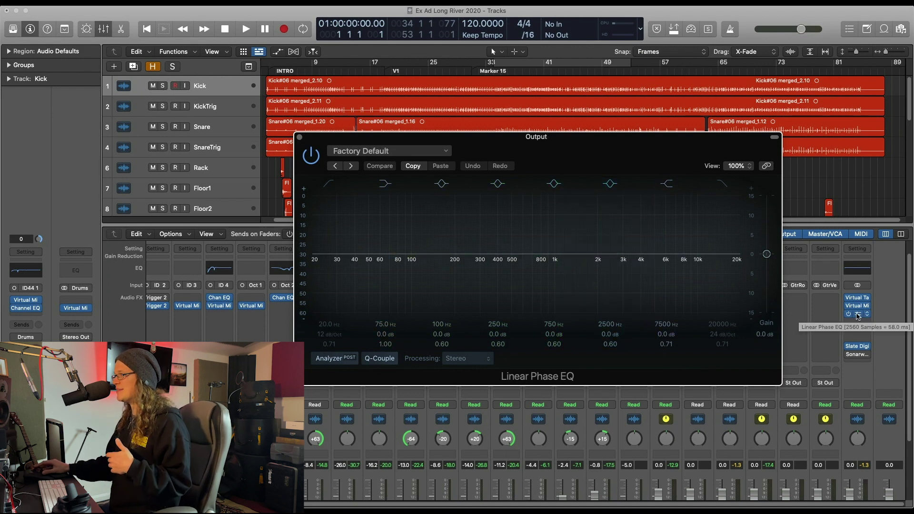
pyautogui.click(868, 316)
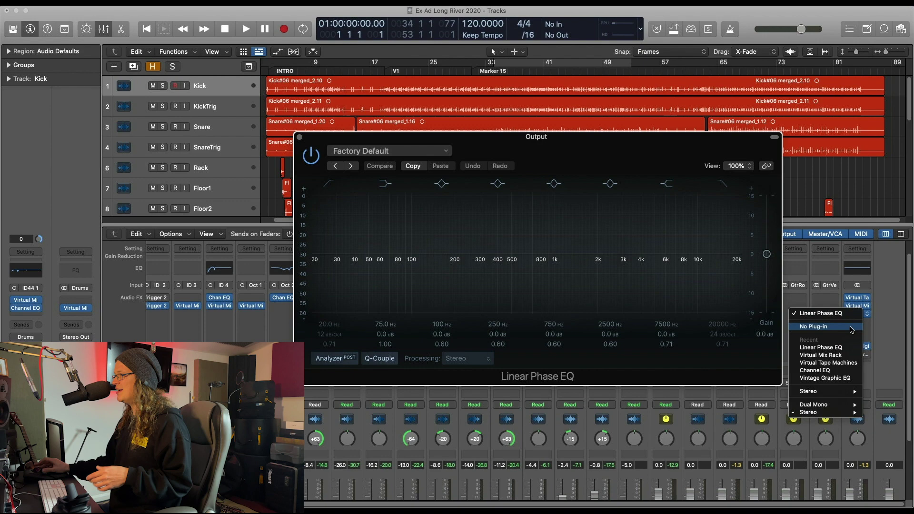
pyautogui.click(819, 328)
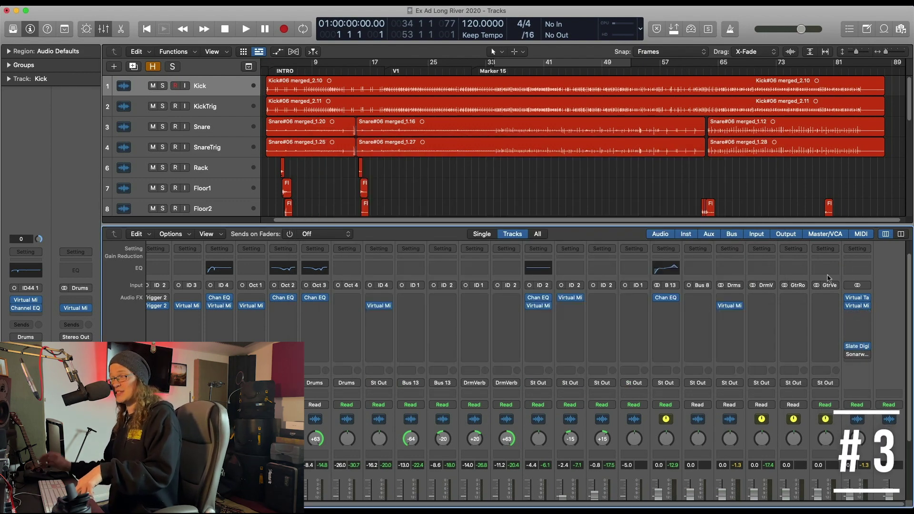
# - Insert an EQ from the Output strip's EQ thumbnail and close the Linear Phase EQ window
pyautogui.doubleClick(861, 269)
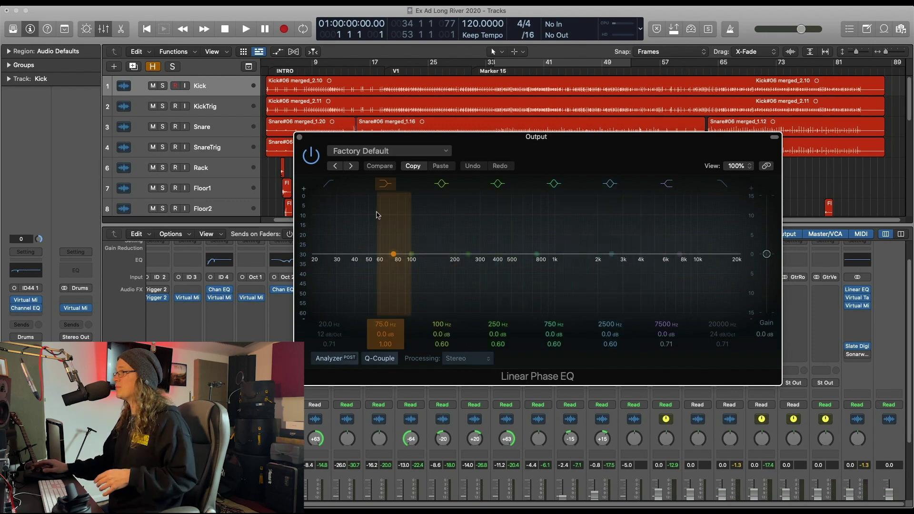
pyautogui.click(299, 138)
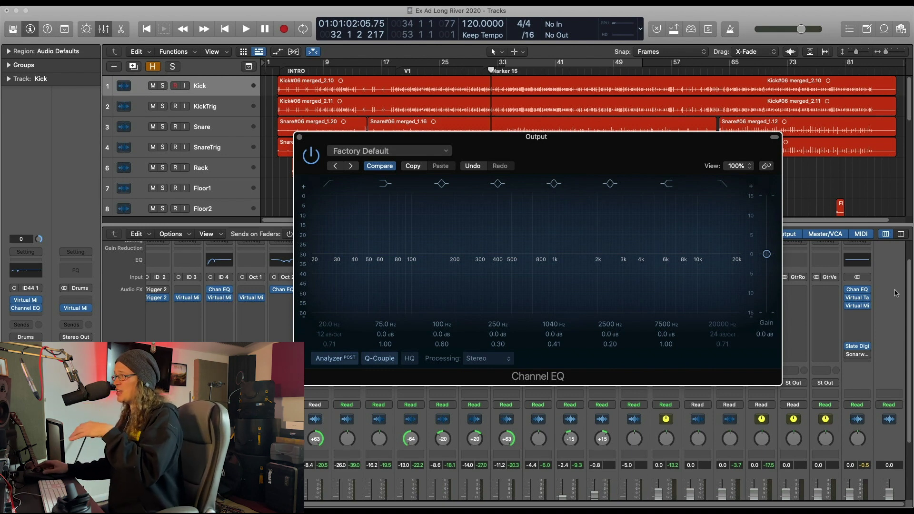
# - Set Channel EQ gain +6.1 dB, boost 2100 Hz by 7.6 dB, cut 250 Hz by 5 dB, hide master gain
pyautogui.moveTo(767, 254); pyautogui.dragTo(770, 238)
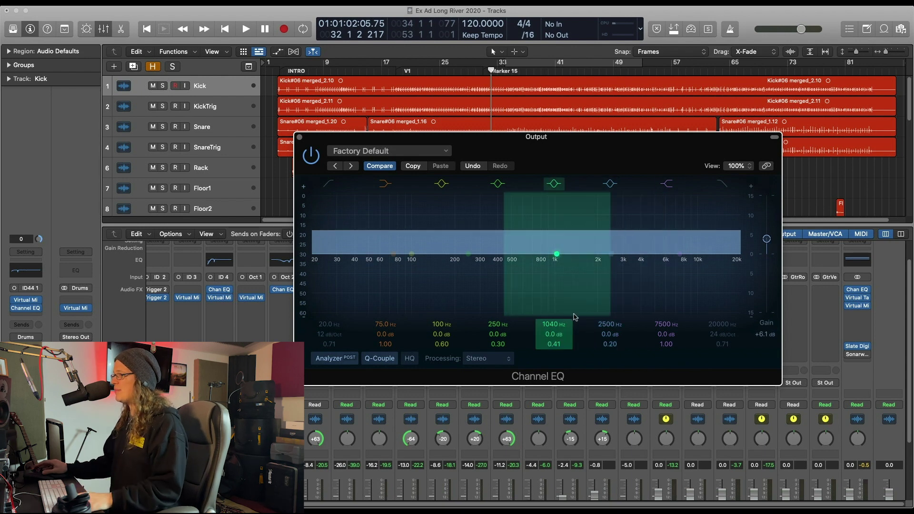
pyautogui.moveTo(557, 254); pyautogui.dragTo(601, 224)
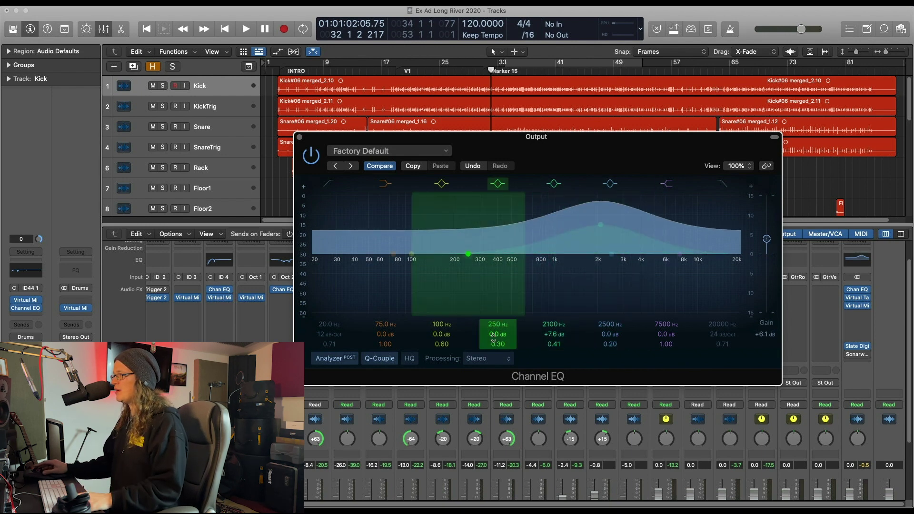
pyautogui.moveTo(494, 335); pyautogui.dragTo(494, 338)
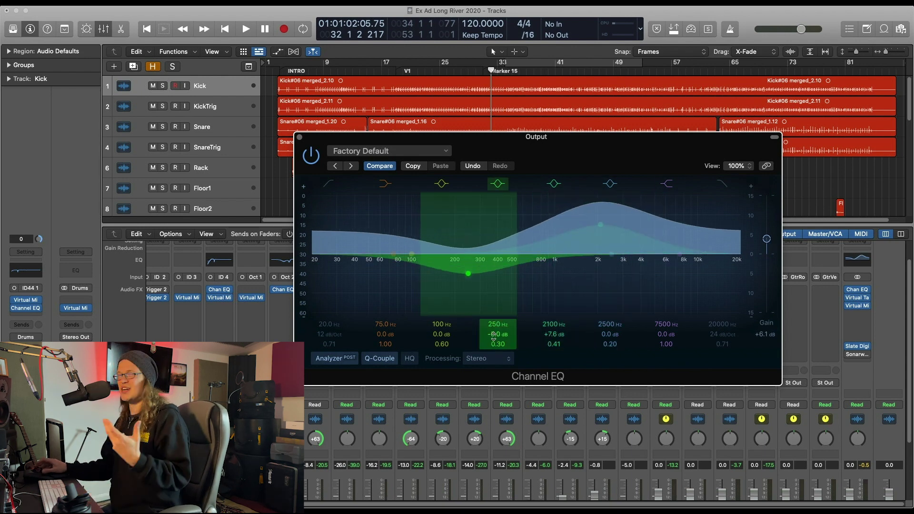
pyautogui.rightClick(678, 229)
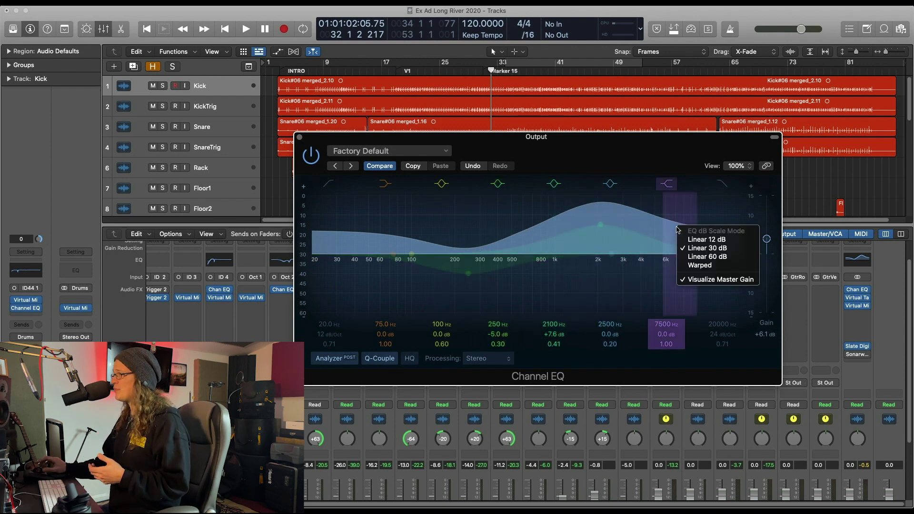
pyautogui.click(703, 280)
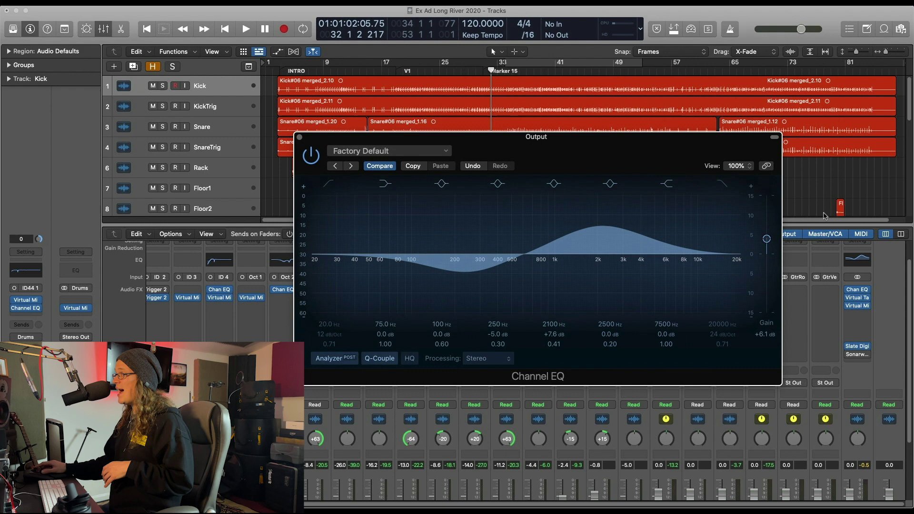
# - Push the Channel EQ output gain up, then Option-click it back to 0.0 dB
pyautogui.moveTo(766, 238); pyautogui.dragTo(769, 318)
pyautogui.keyDown('alt'); pyautogui.click(768, 314); pyautogui.keyUp('alt')
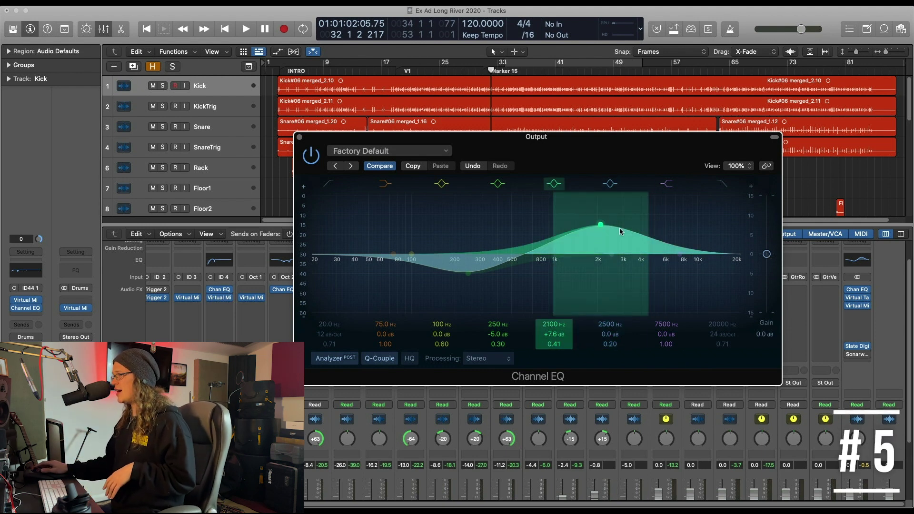
# - Switch the EQ graph scale to Linear 12 dB, then to Linear 60 dB
pyautogui.rightClick(669, 235)
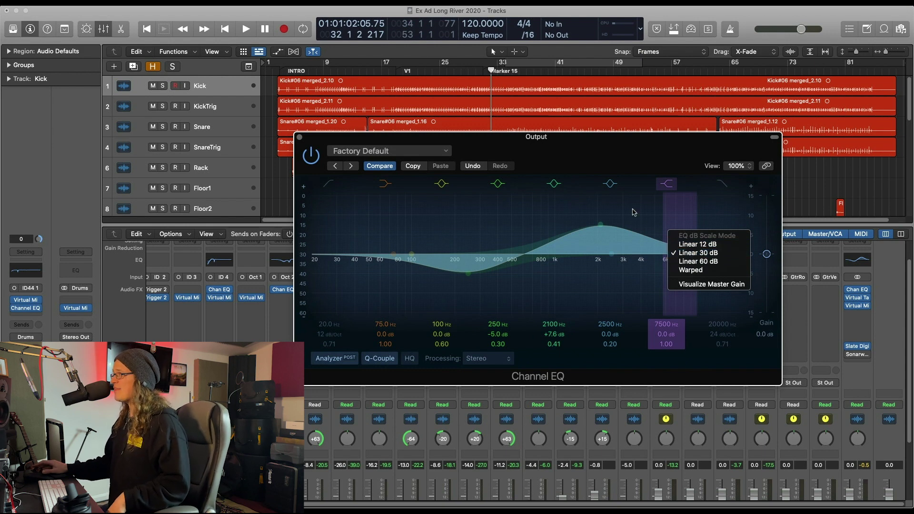
pyautogui.click(630, 139)
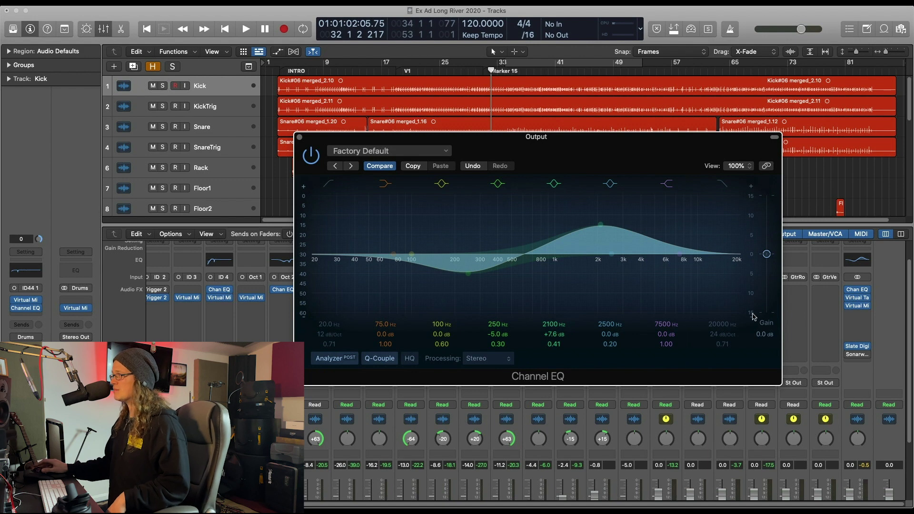
pyautogui.rightClick(662, 215)
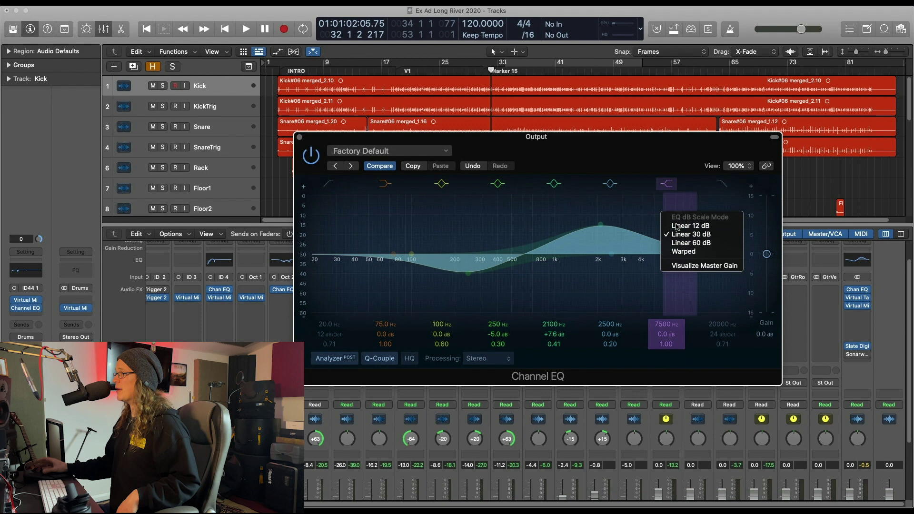
pyautogui.click(676, 226)
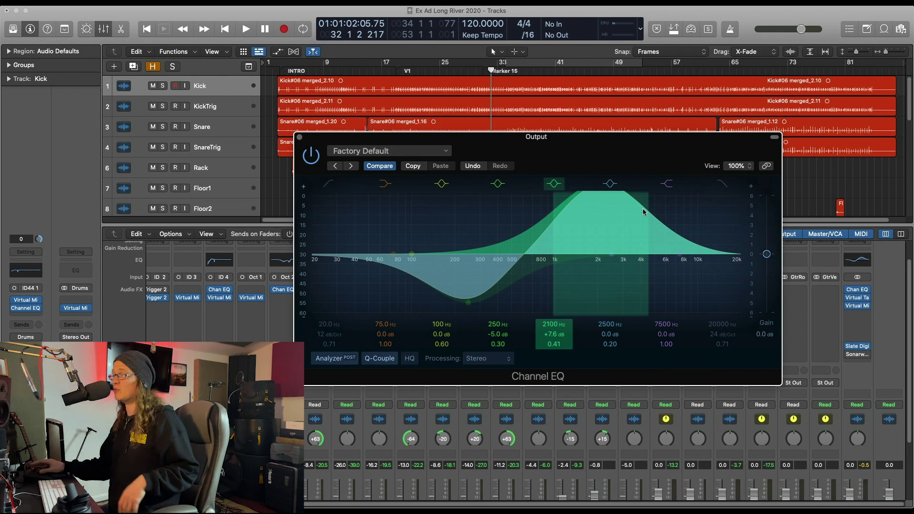
pyautogui.rightClick(650, 220)
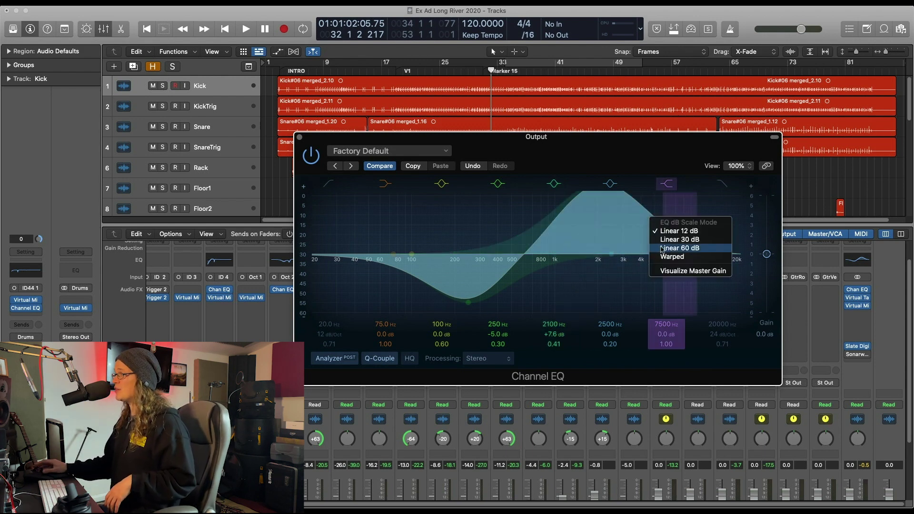
pyautogui.click(662, 248)
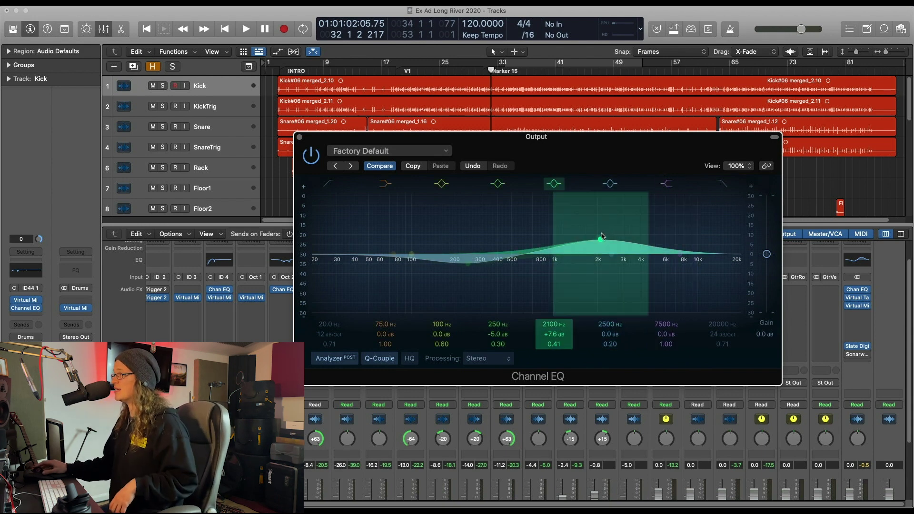
# - Push the 2100 Hz band to +24 dB, nudge it to 2260 Hz, then reset it flat
pyautogui.moveTo(601, 240); pyautogui.dragTo(606, 180)
pyautogui.moveTo(554, 331); pyautogui.dragTo(554, 329)
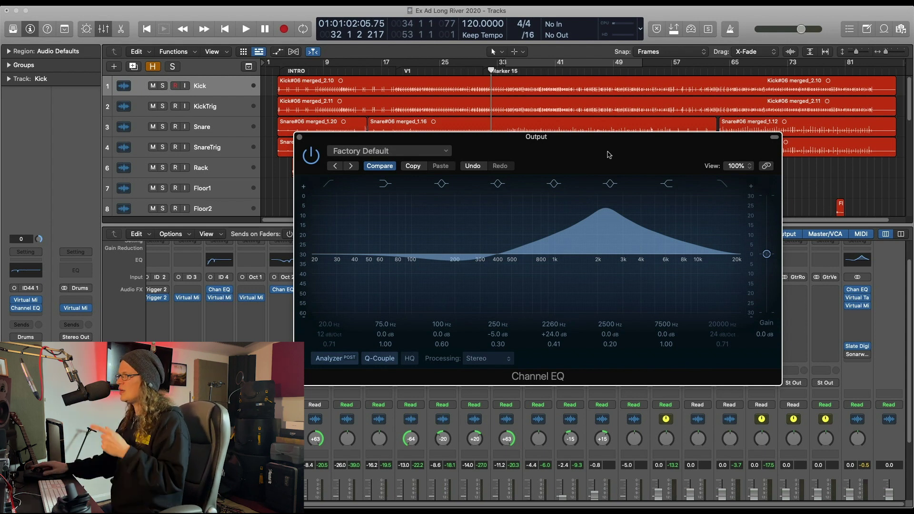
pyautogui.keyDown('alt'); pyautogui.click(607, 216); pyautogui.keyUp('alt')
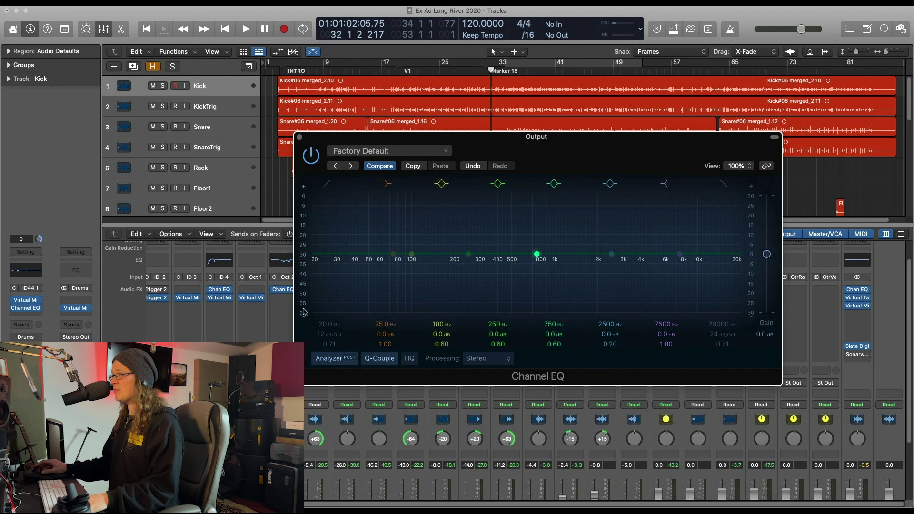
# - Shift the analyzer's left dB scale from 40–100 down to 10–70
pyautogui.moveTo(303, 271); pyautogui.dragTo(306, 345)
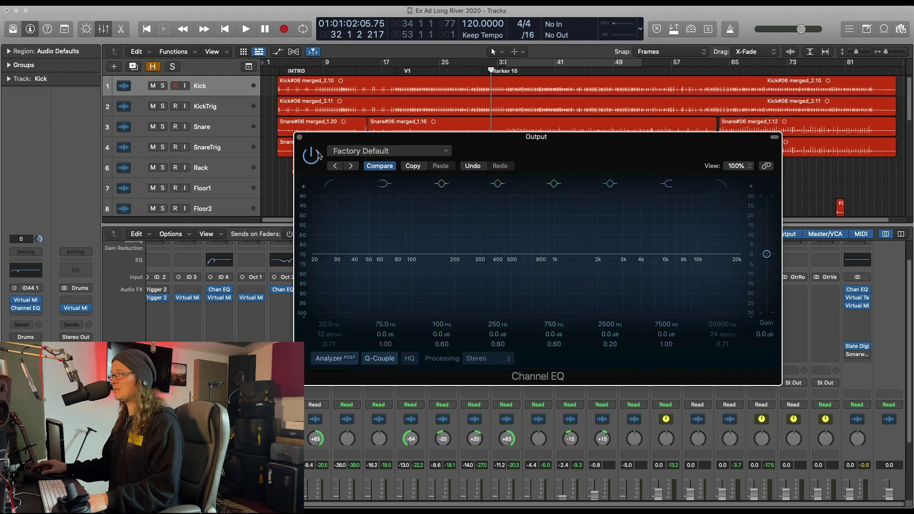
pyautogui.scroll(3, 303, 239)
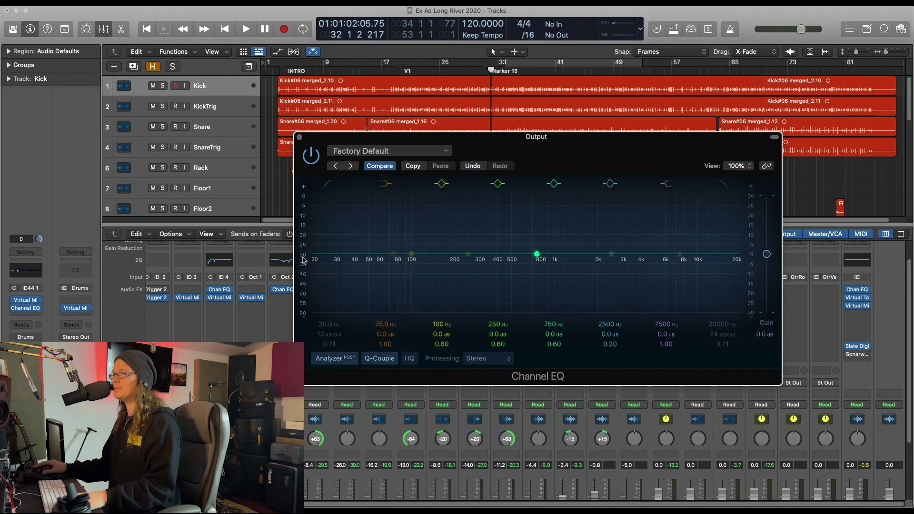
# - Play the drums, zoom the analyzer's dB scale in, then widen it back to 0–60
pyautogui.press('space')
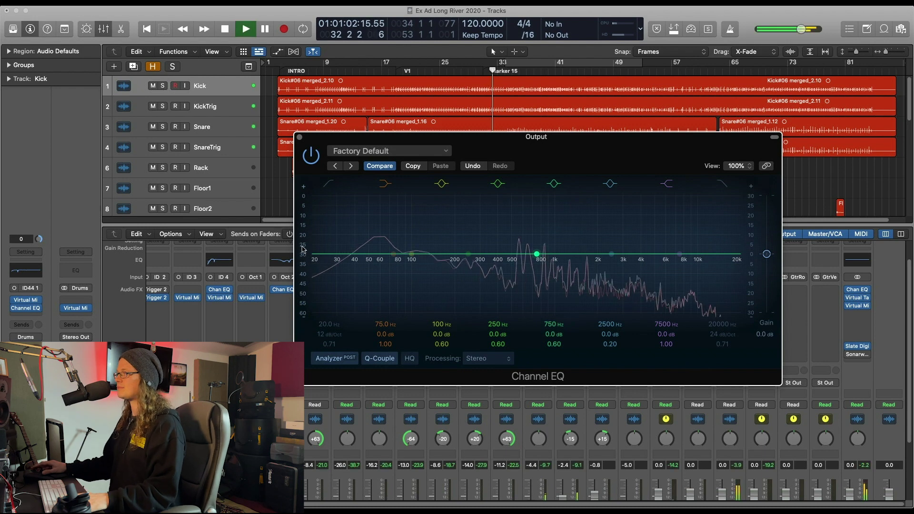
pyautogui.moveTo(303, 256); pyautogui.dragTo(308, 279)
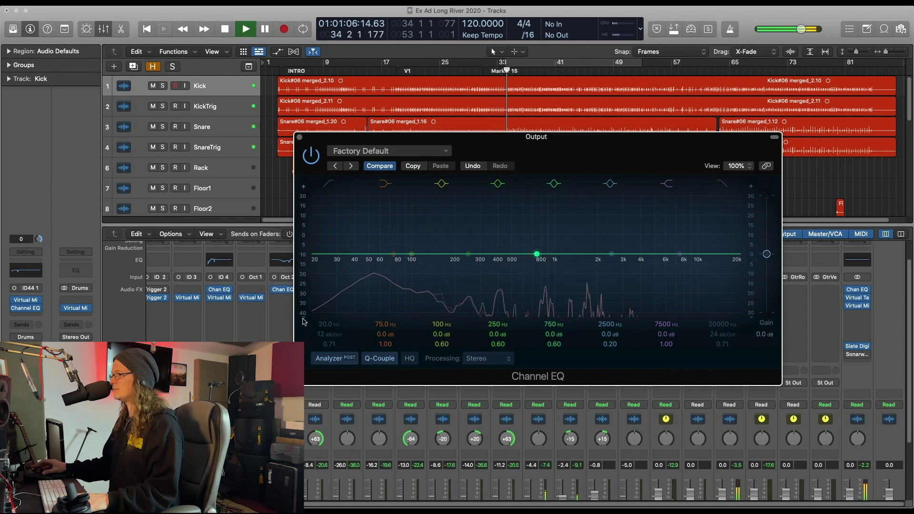
pyautogui.moveTo(306, 350); pyautogui.dragTo(305, 266)
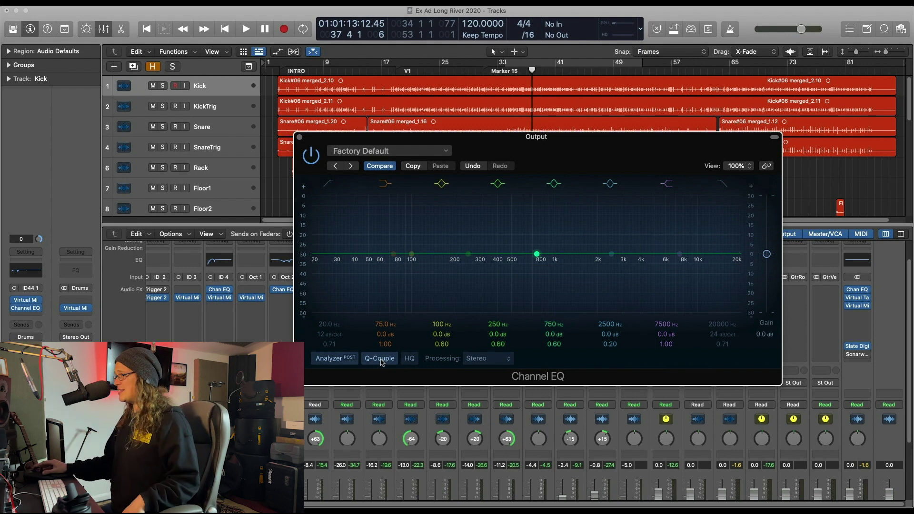
# - Boost the 750 Hz band by 24 dB, reset it flat, and raise it again
pyautogui.moveTo(537, 255); pyautogui.dragTo(538, 187)
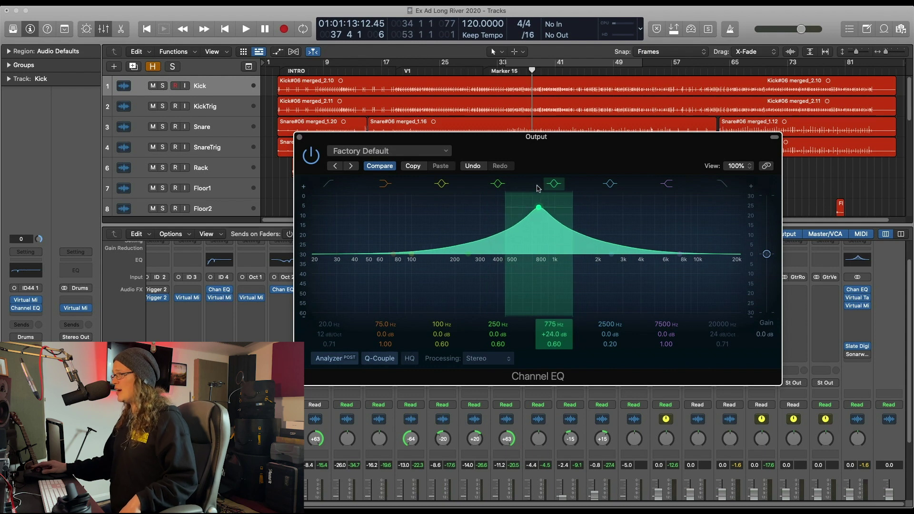
pyautogui.keyDown('alt'); pyautogui.click(539, 212); pyautogui.keyUp('alt')
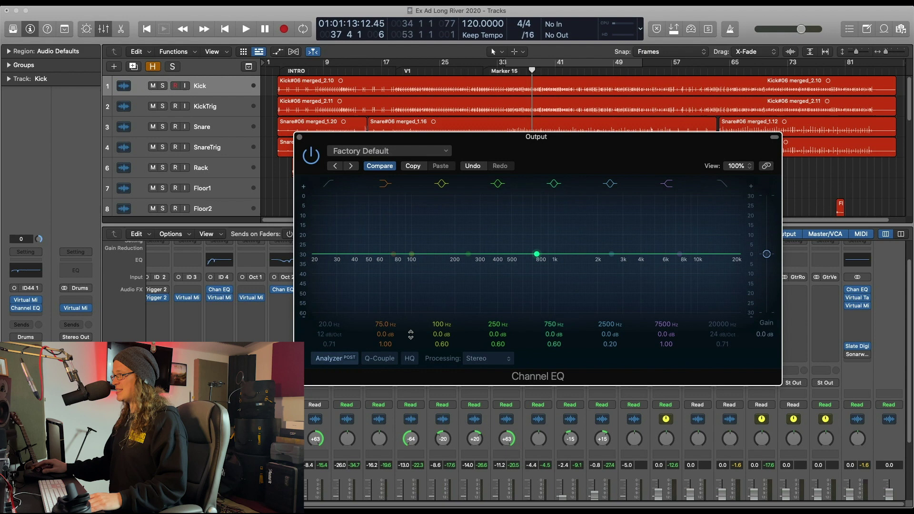
pyautogui.moveTo(536, 255); pyautogui.dragTo(539, 209)
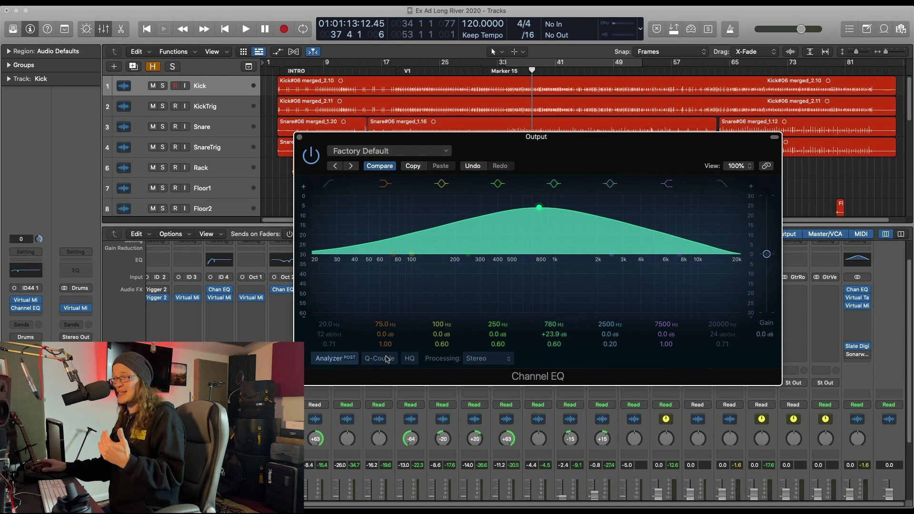
# - Enable Q-Couple and try boosts and cuts on the band, ending with a wide +24 dB boost near 980 Hz
pyautogui.click(387, 360)
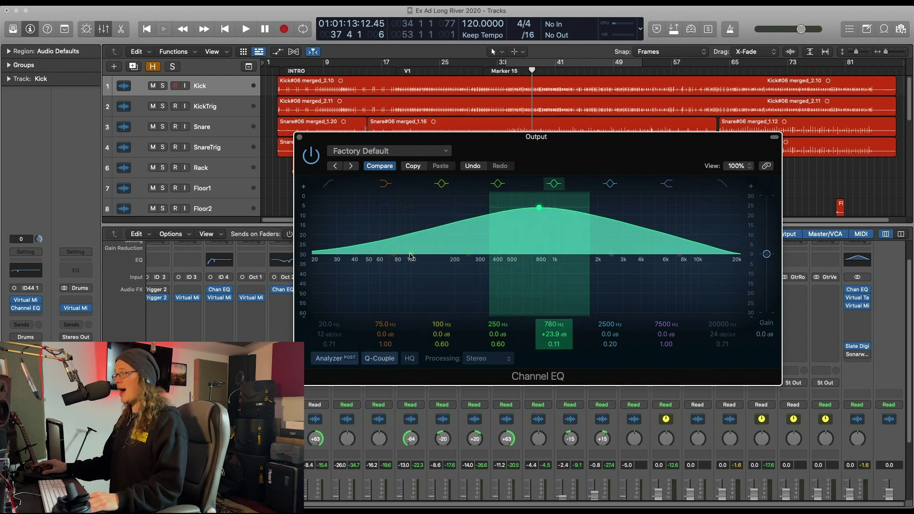
pyautogui.keyDown('alt'); pyautogui.click(540, 208); pyautogui.keyUp('alt')
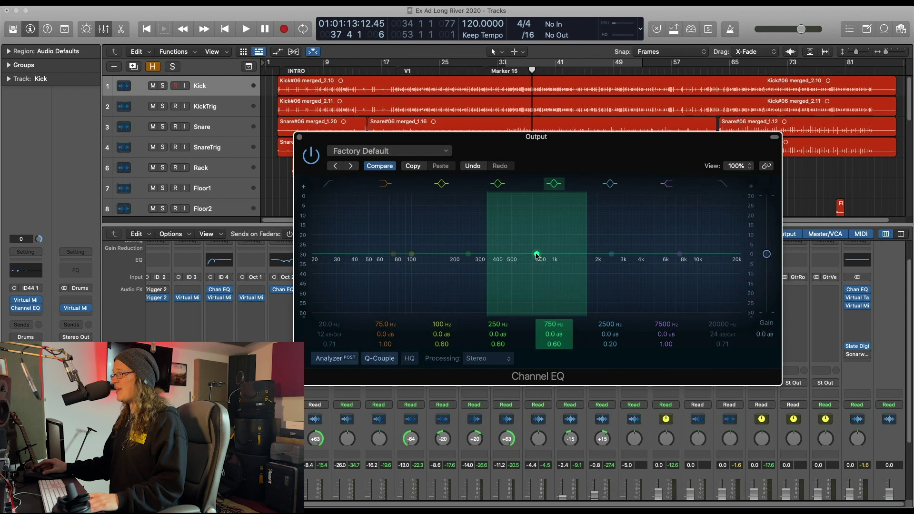
pyautogui.moveTo(537, 254); pyautogui.dragTo(540, 186)
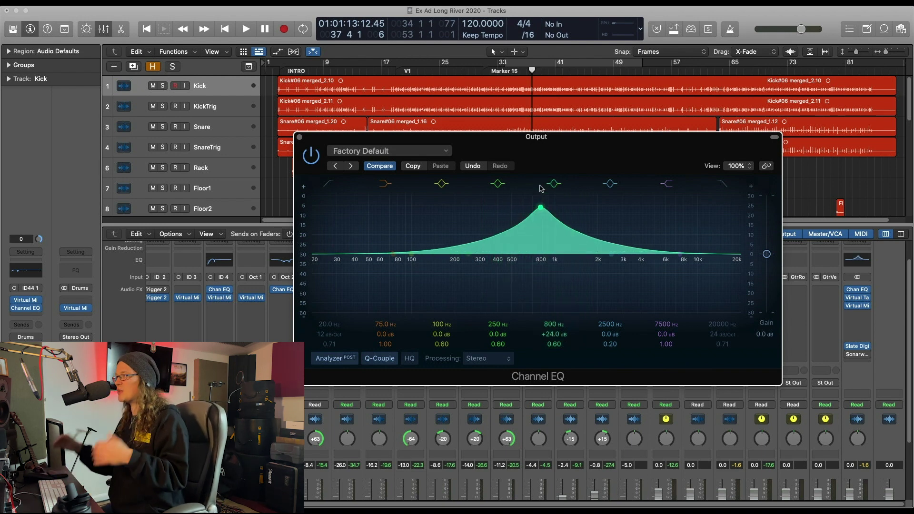
pyautogui.moveTo(540, 207); pyautogui.dragTo(541, 337)
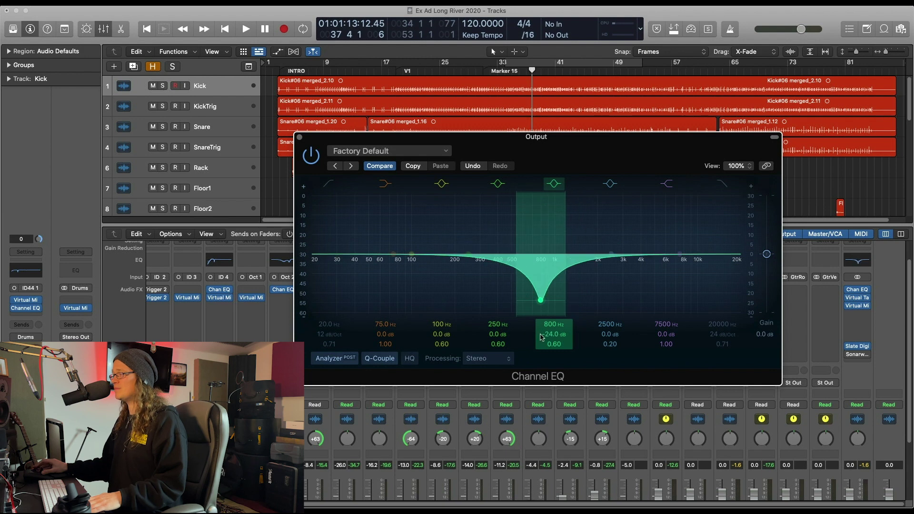
pyautogui.keyDown('alt'); pyautogui.click(542, 337); pyautogui.keyUp('alt')
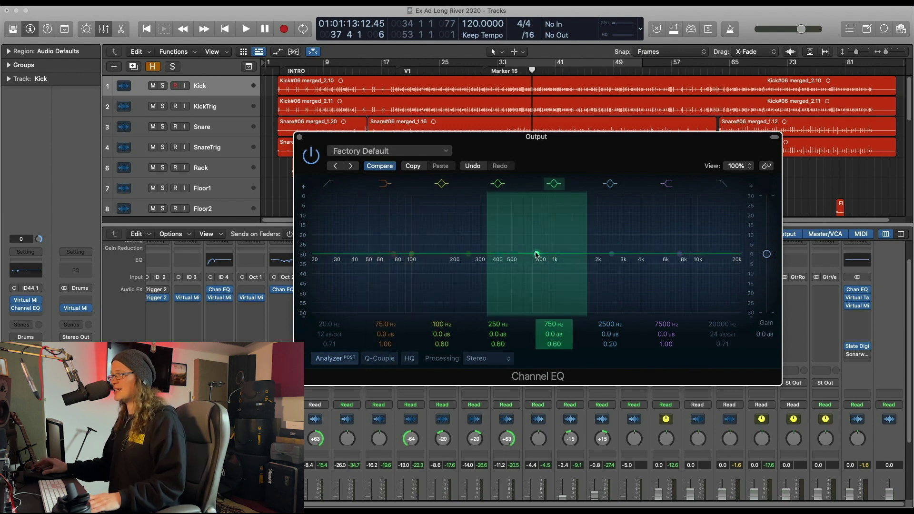
pyautogui.moveTo(537, 255); pyautogui.dragTo(553, 189)
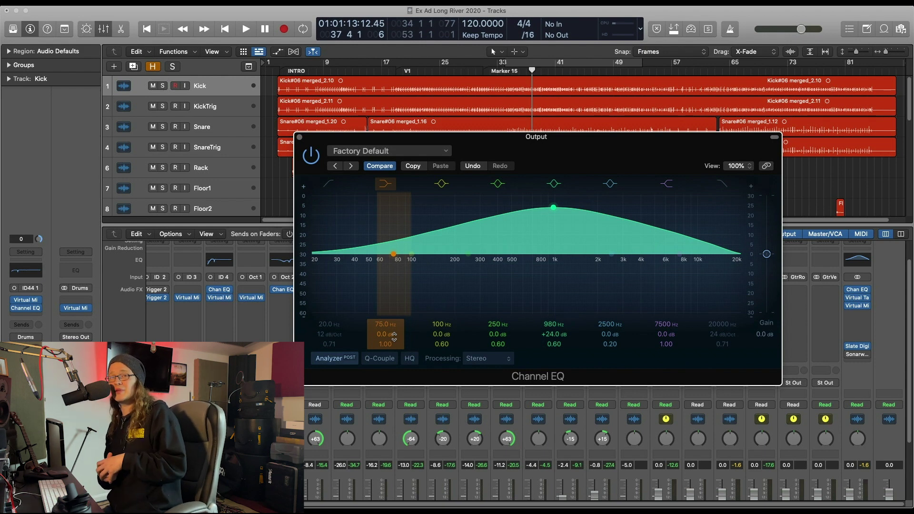
pyautogui.keyDown('alt'); pyautogui.click(553, 209); pyautogui.keyUp('alt')
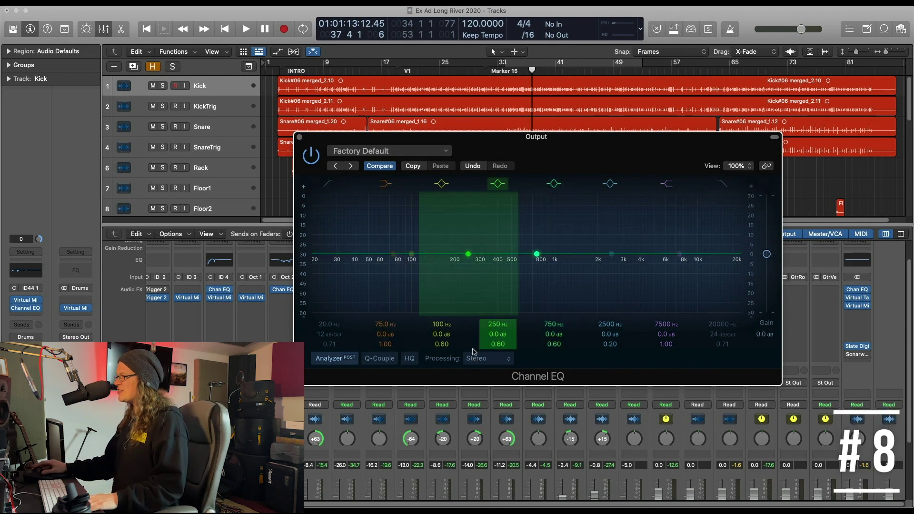
pyautogui.click(482, 360)
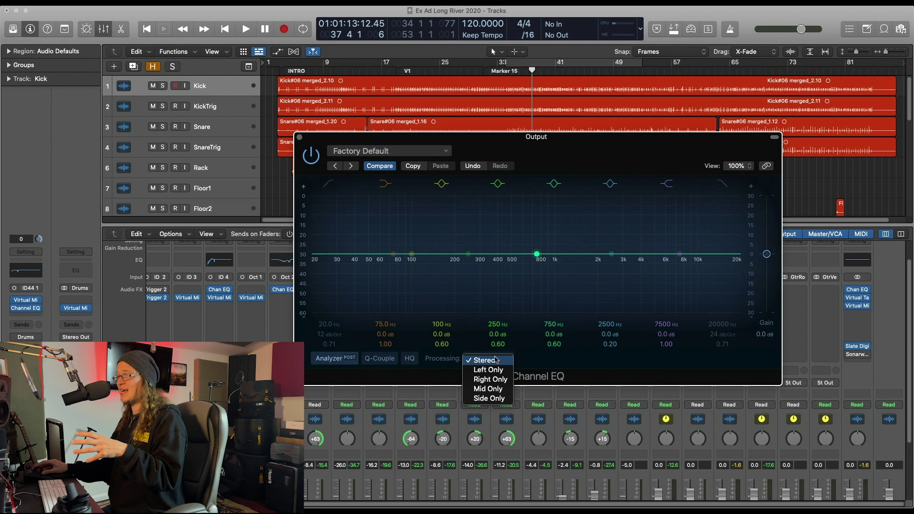
pyautogui.click(547, 365)
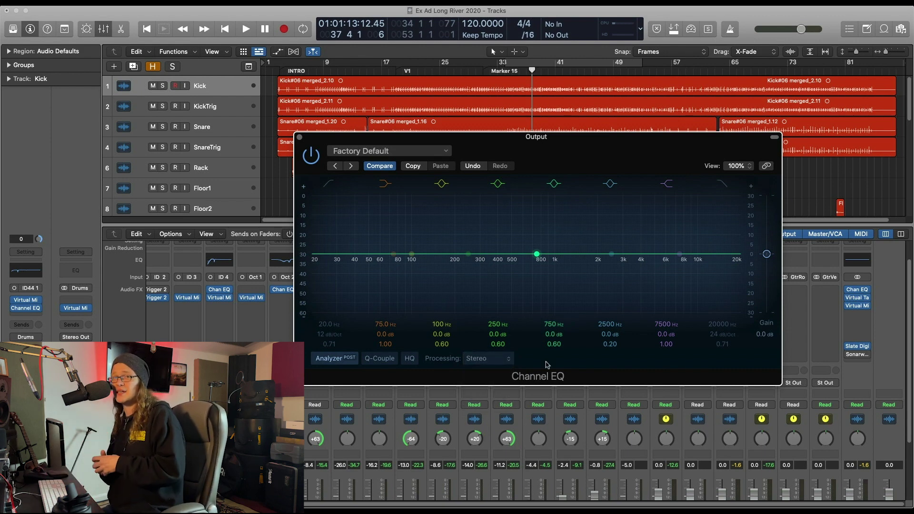
# - Set Processing to Side Only and add a +19 dB high shelf at 4960 Hz, comparing it bypassed
pyautogui.click(489, 358)
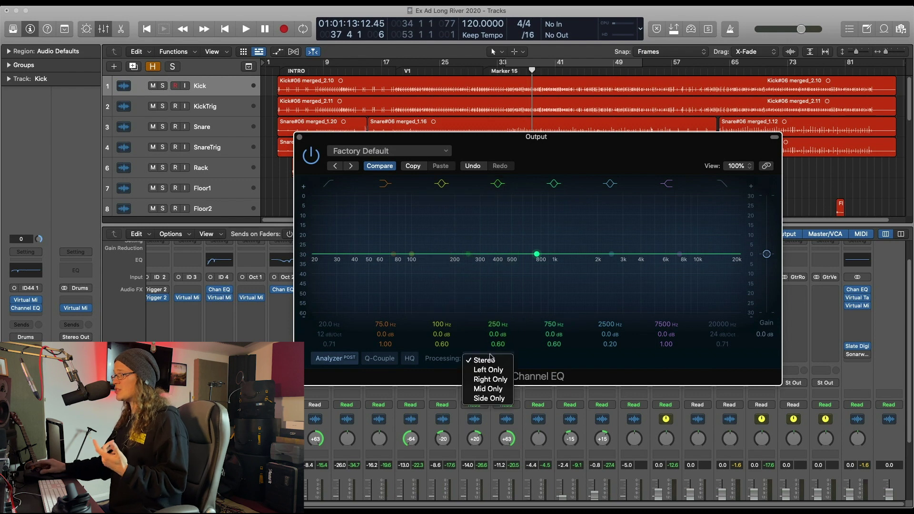
pyautogui.click(493, 400)
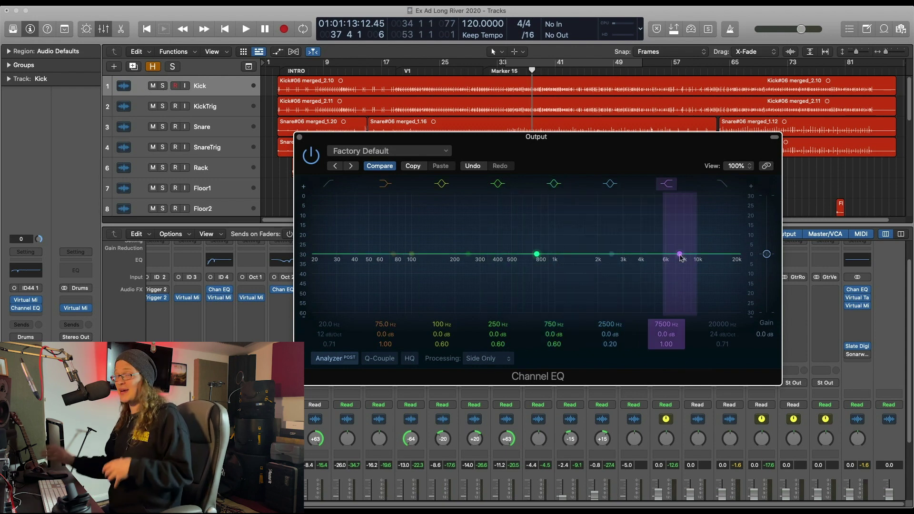
pyautogui.press('space')
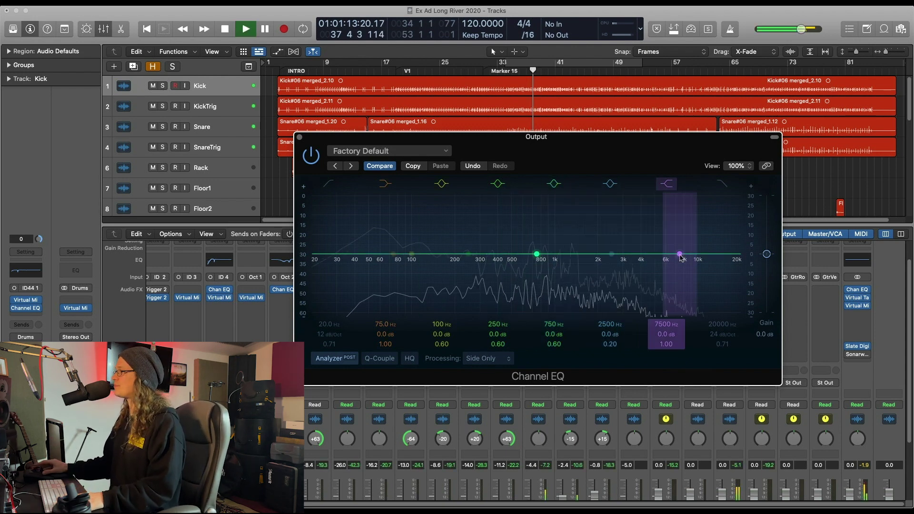
pyautogui.moveTo(680, 254); pyautogui.dragTo(655, 212)
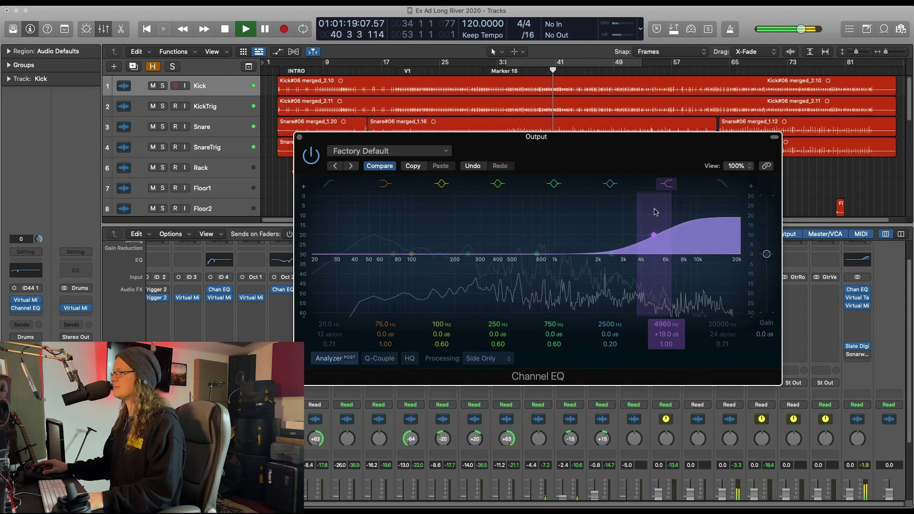
pyautogui.click(667, 185)
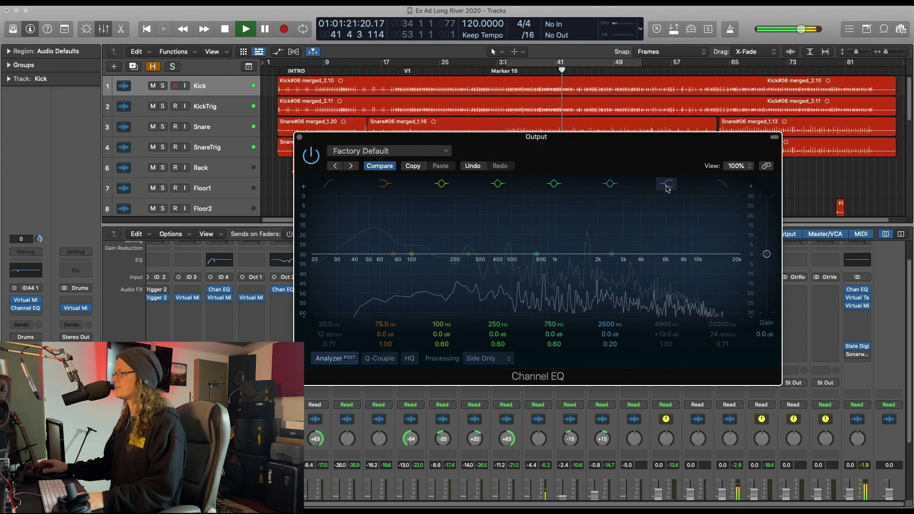
pyautogui.click(667, 186)
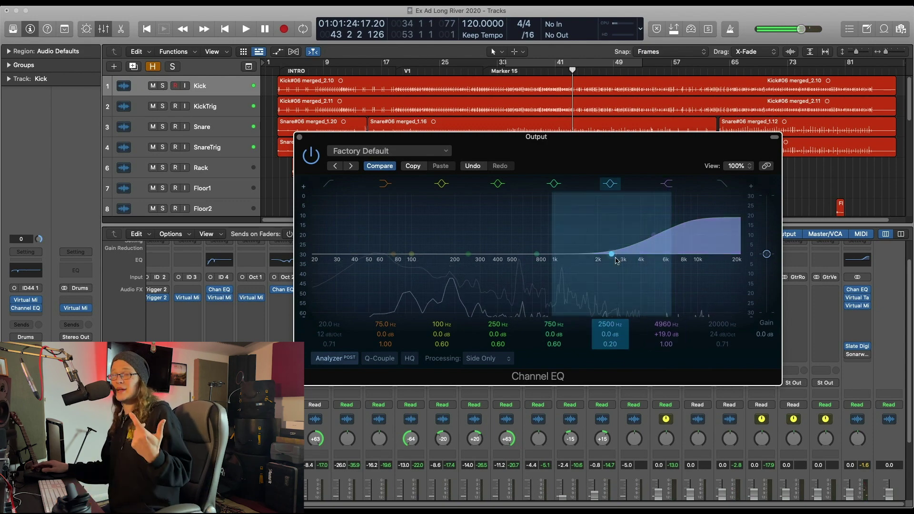
# - Set Channel EQ processing to Mid Only and A/B the 4960 Hz +19 dB shelf during playback
pyautogui.click(488, 358)
pyautogui.click(504, 353)
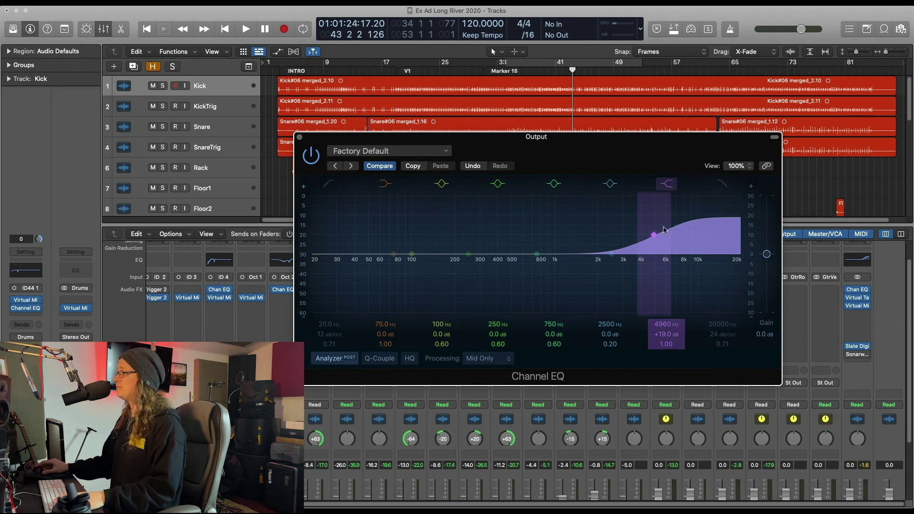
pyautogui.press('space')
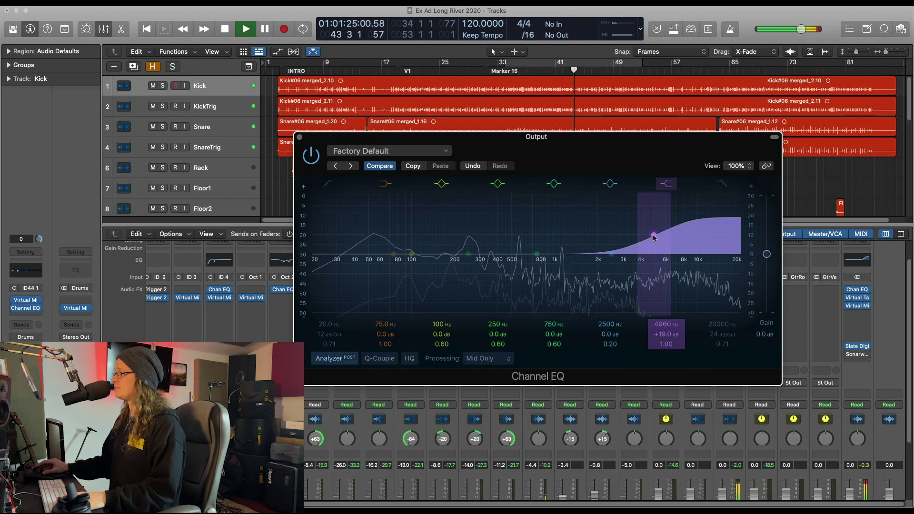
pyautogui.click(666, 184)
pyautogui.click(667, 184)
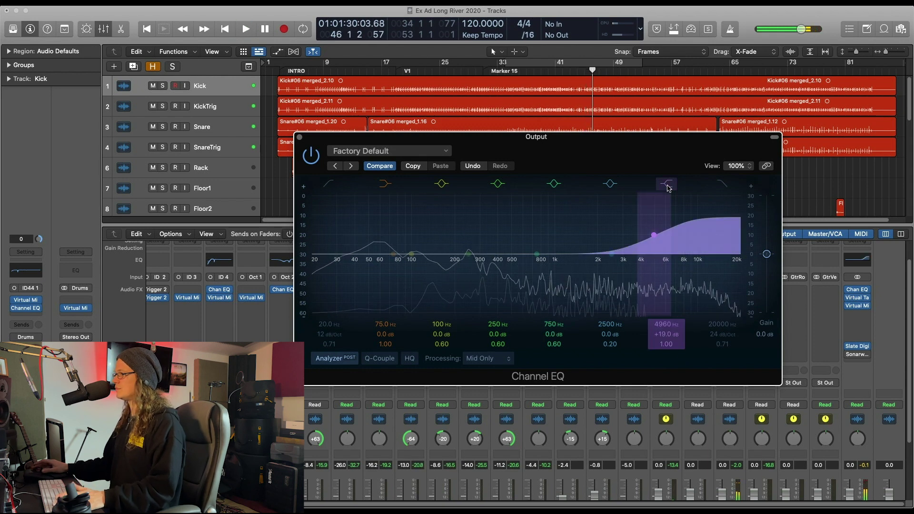
pyautogui.press('space')
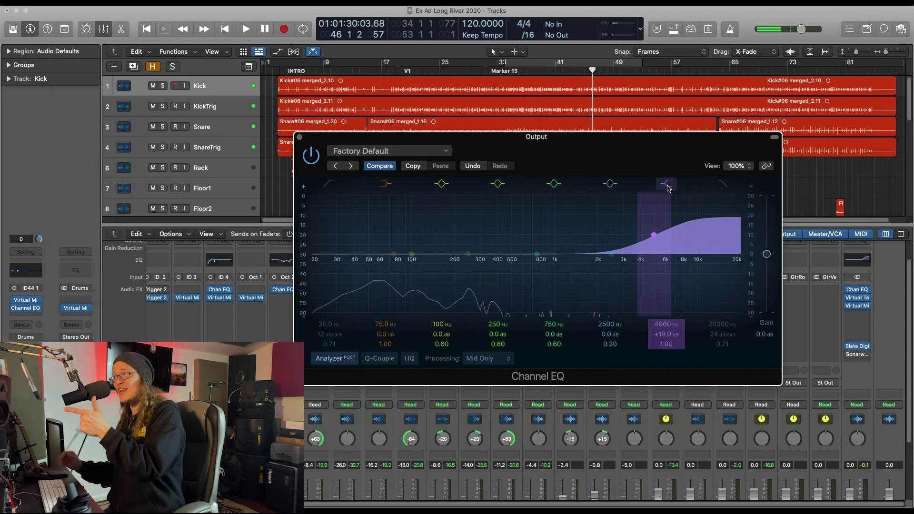
# - Flatten the high shelf, lift it to about +2.1 dB at 7550 Hz, and close the EQ
pyautogui.keyDown('alt'); pyautogui.click(664, 242); pyautogui.keyUp('alt')
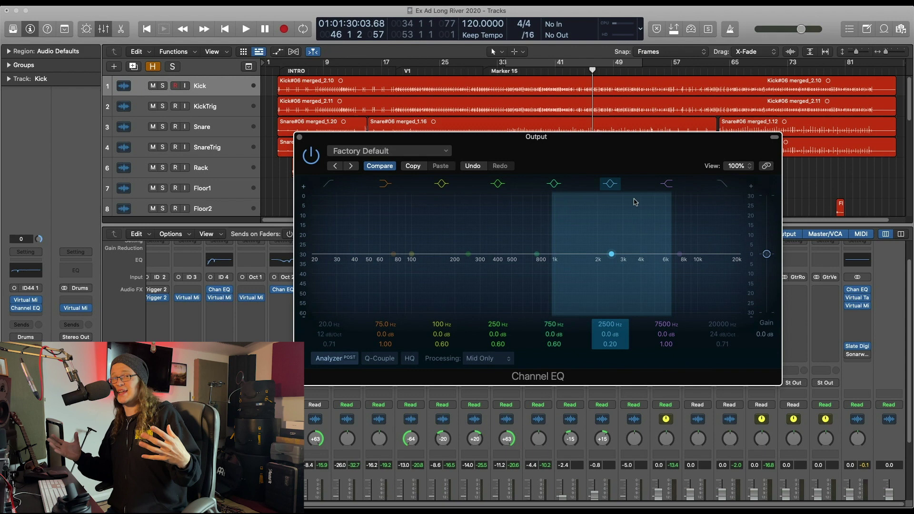
pyautogui.moveTo(680, 255); pyautogui.dragTo(680, 249)
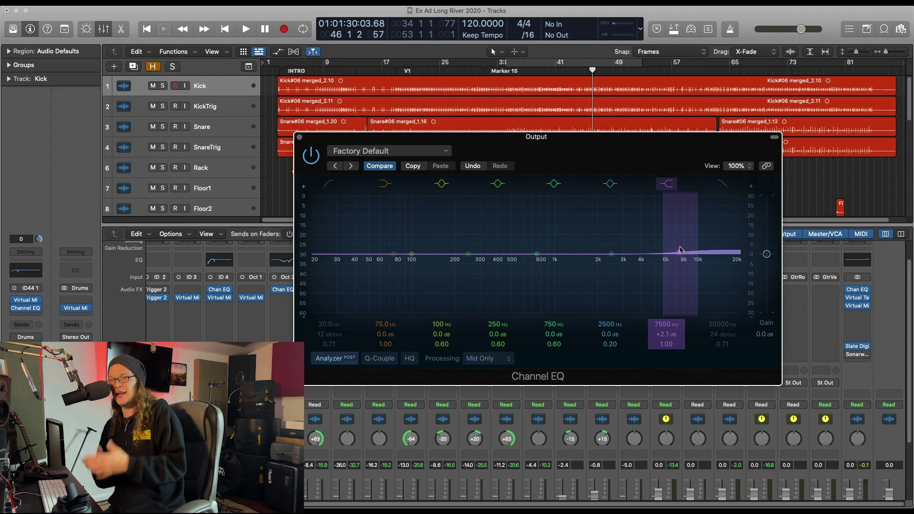
pyautogui.press('super+w')
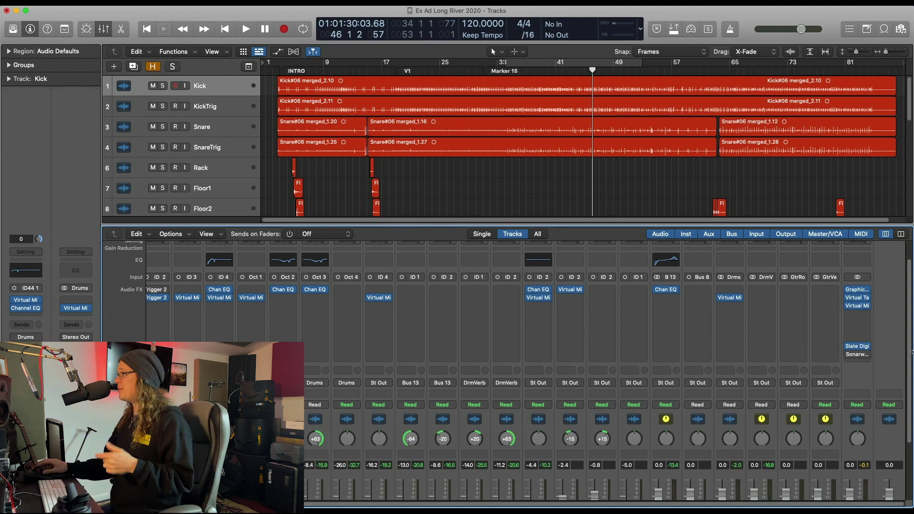
# - Open the output's Vintage Graphic EQ, try Tune at +12, reset it, then set Tune to -12
pyautogui.click(858, 290)
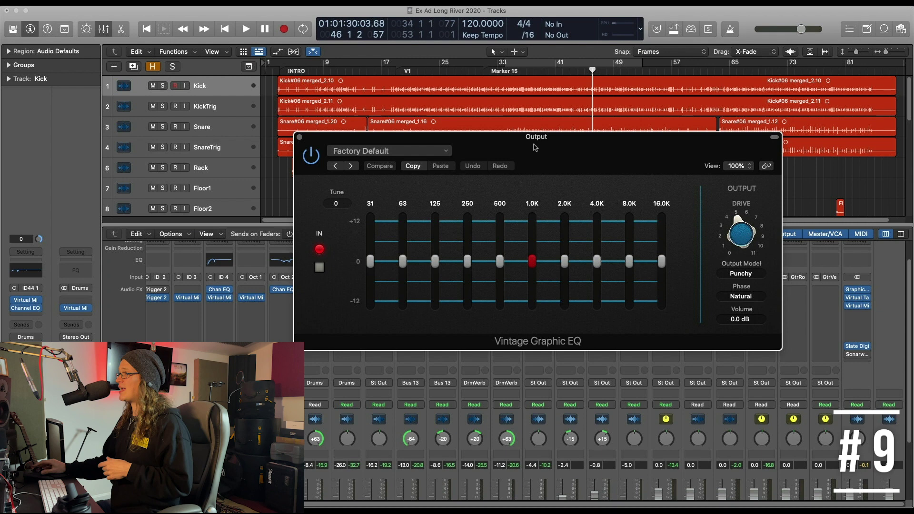
pyautogui.moveTo(535, 141); pyautogui.dragTo(488, 136)
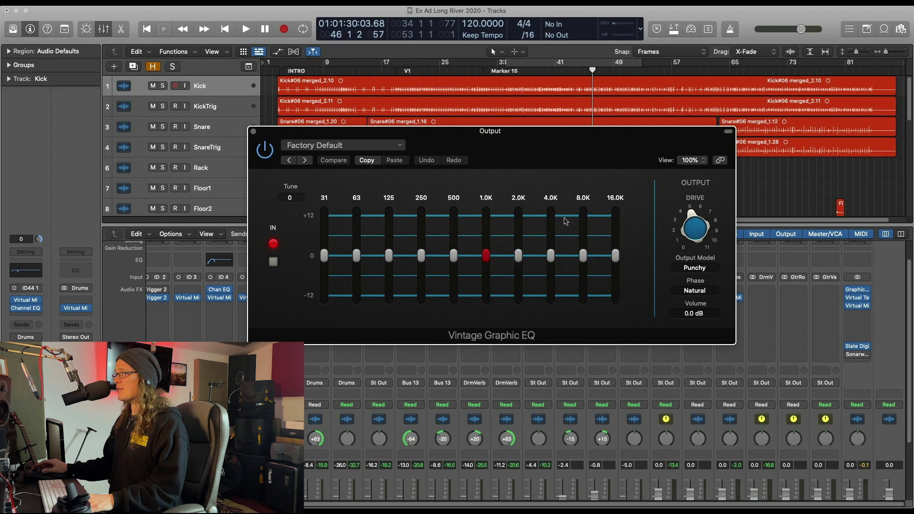
pyautogui.moveTo(620, 206)
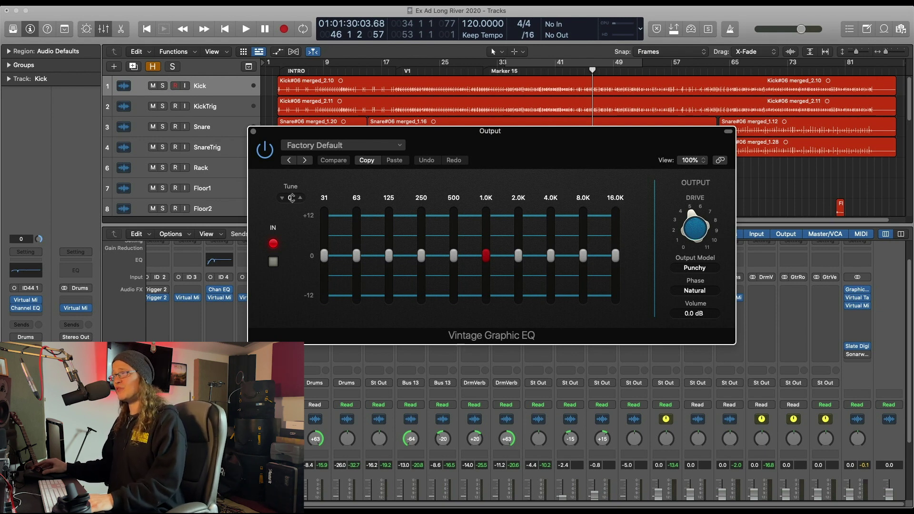
pyautogui.click(291, 198)
pyautogui.moveTo(292, 197); pyautogui.dragTo(291, 170)
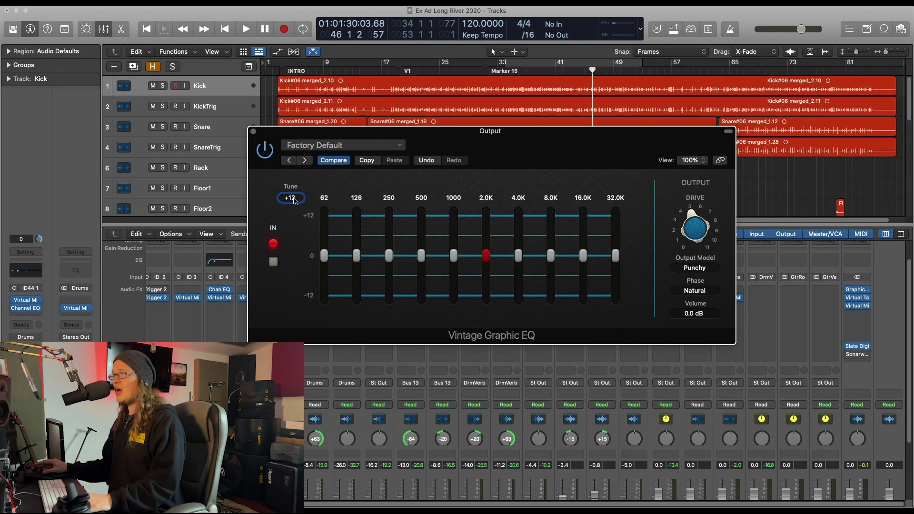
pyautogui.moveTo(617, 200)
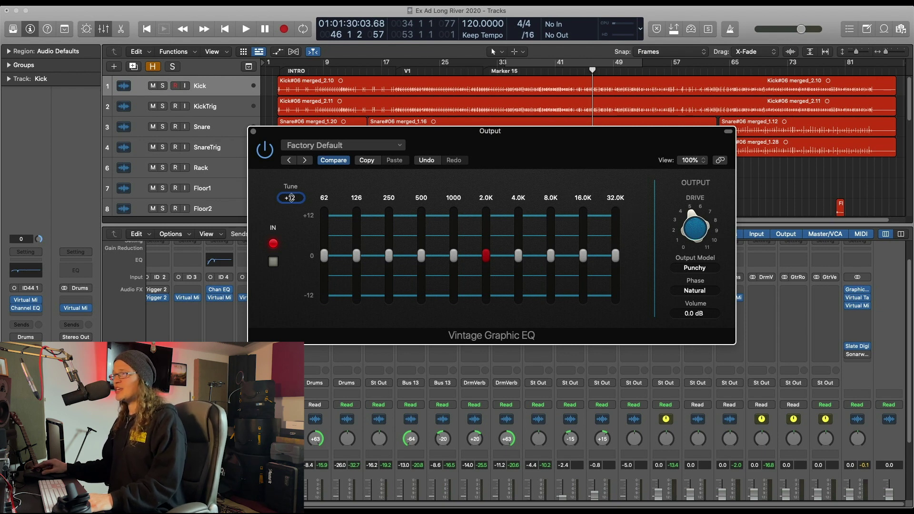
pyautogui.keyDown('alt'); pyautogui.click(292, 198); pyautogui.keyUp('alt')
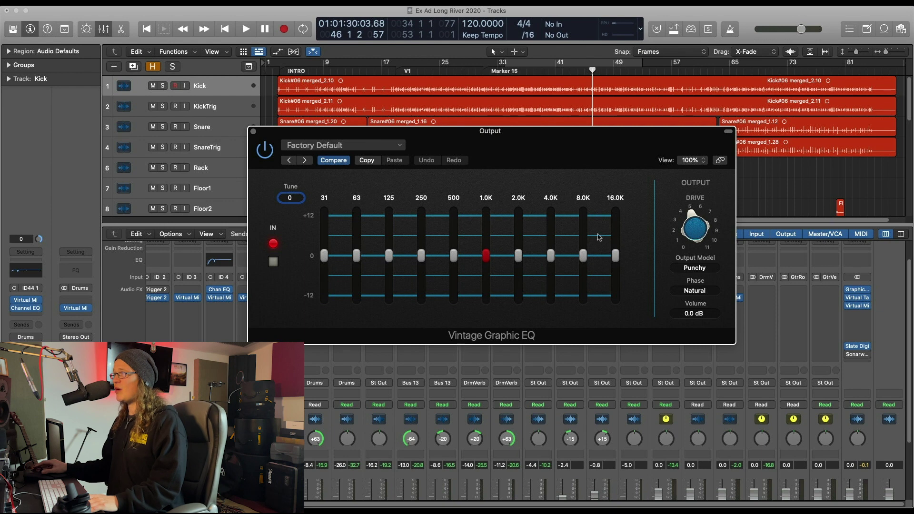
pyautogui.moveTo(294, 198); pyautogui.dragTo(294, 209)
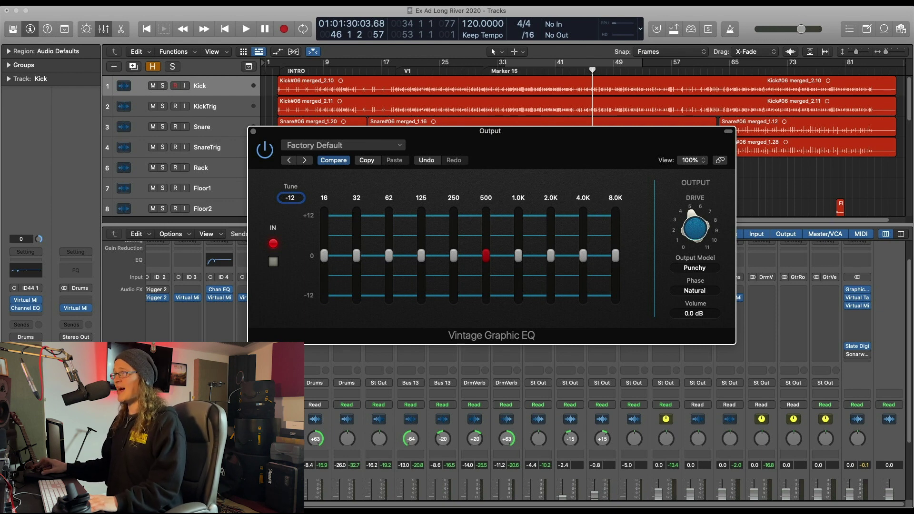
# - Set Tune to +12 for a 32.0K top band, max that fader, and A/B it while playing
pyautogui.keyDown('alt'); pyautogui.click(293, 198); pyautogui.keyUp('alt')
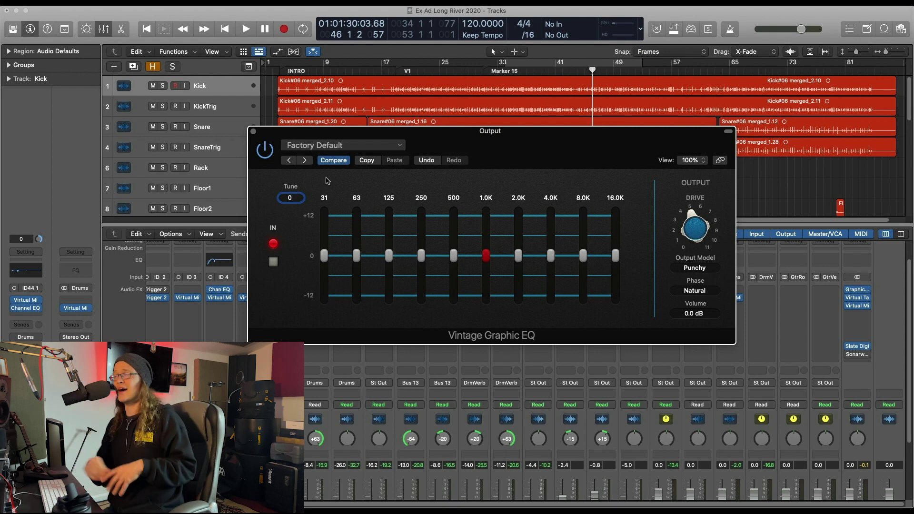
pyautogui.moveTo(290, 198); pyautogui.dragTo(291, 171)
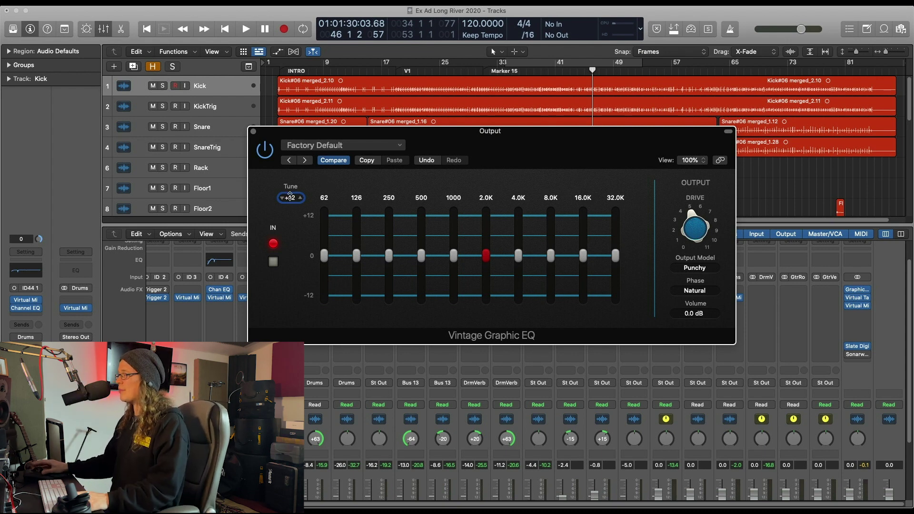
pyautogui.moveTo(613, 197)
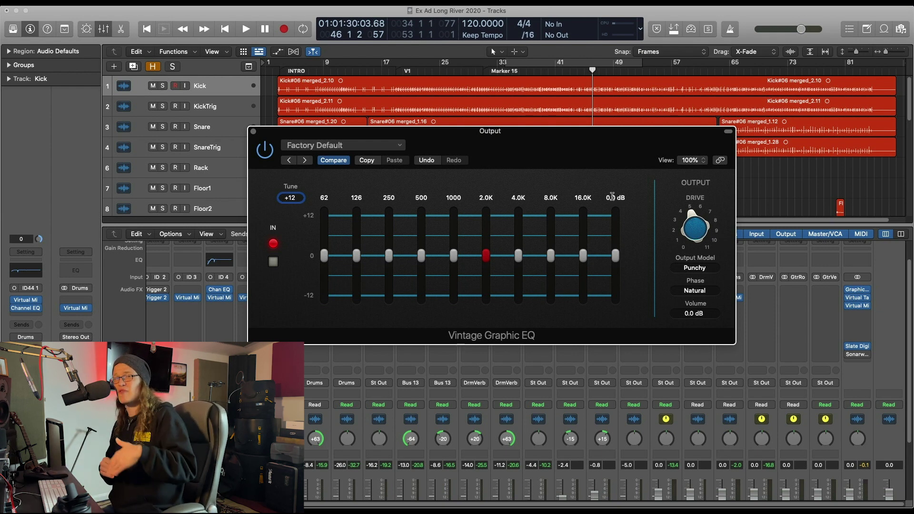
pyautogui.press('space')
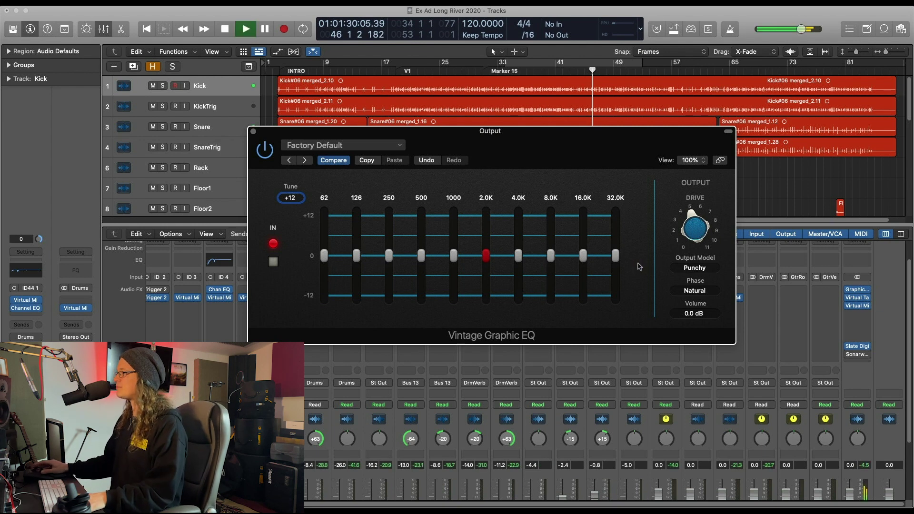
pyautogui.moveTo(615, 257); pyautogui.dragTo(621, 217)
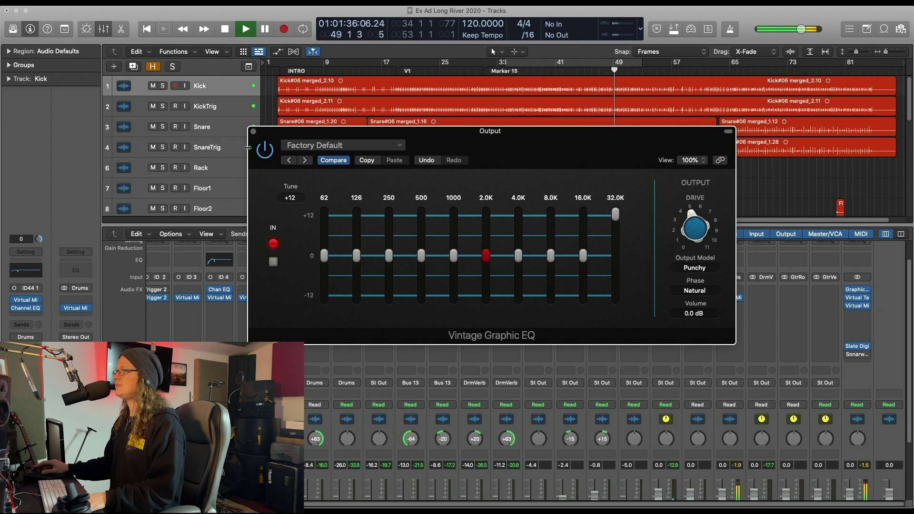
pyautogui.click(268, 153)
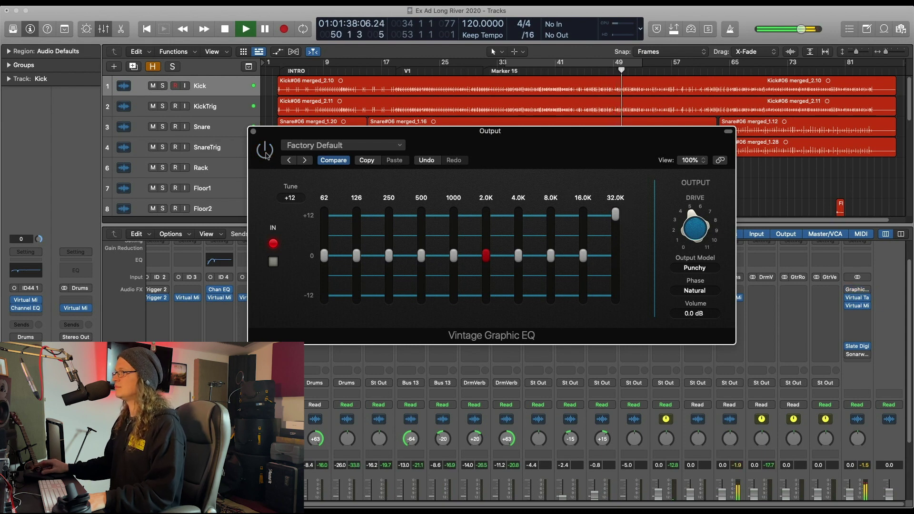
pyautogui.click(265, 151)
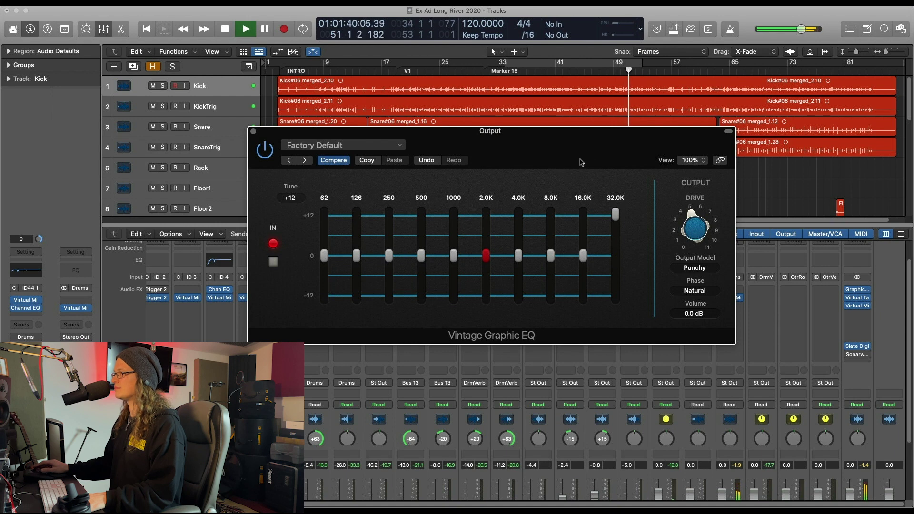
# - Stop playback after the graphic EQ comparison
pyautogui.press('space')
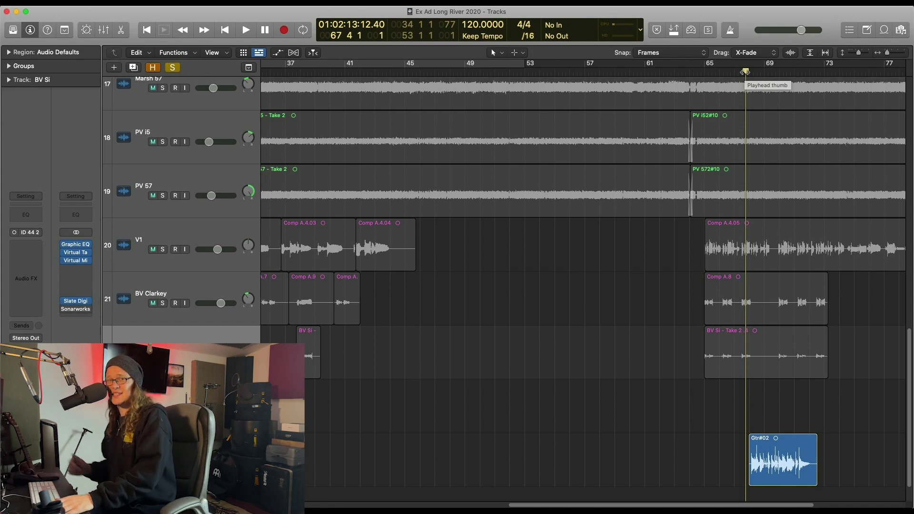
# - After a brief playback, select the Gtr#02 region and enable its eight stacked Console EQ inserts
pyautogui.press('space')
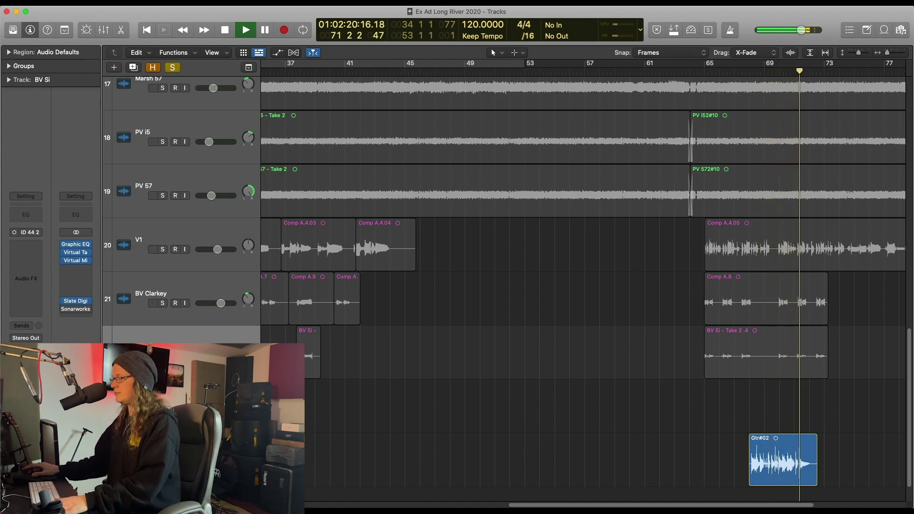
pyautogui.press('space')
pyautogui.click(781, 457)
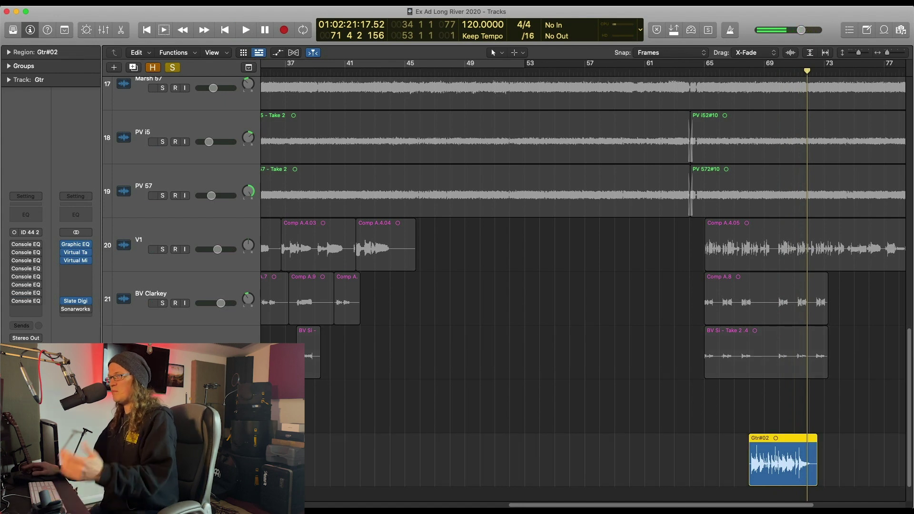
pyautogui.moveTo(14, 258); pyautogui.dragTo(52, 285)
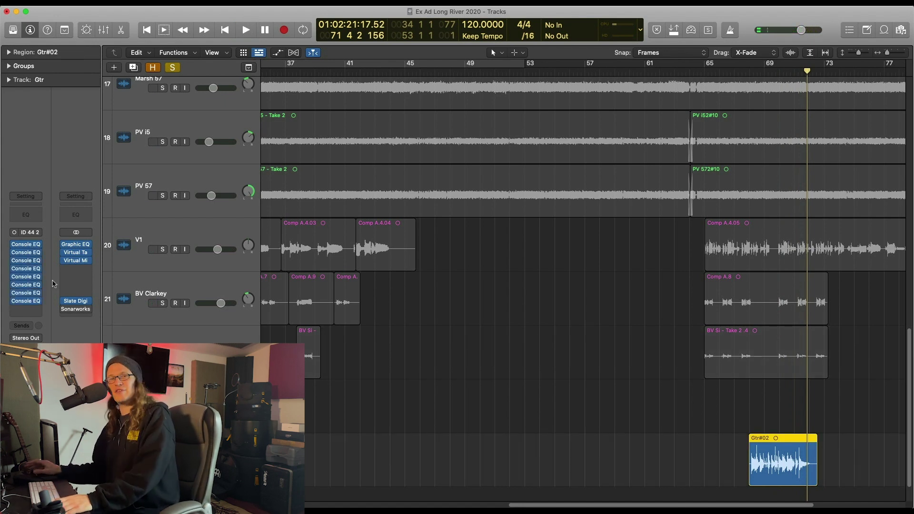
# - Open the first Vintage Console EQ on the guitar and play the guitar from bar 68
pyautogui.click(24, 245)
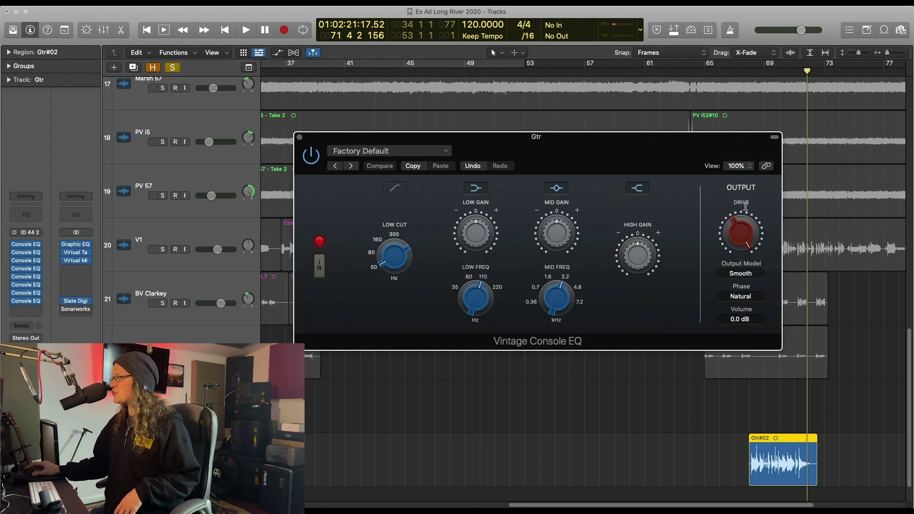
pyautogui.moveTo(748, 218)
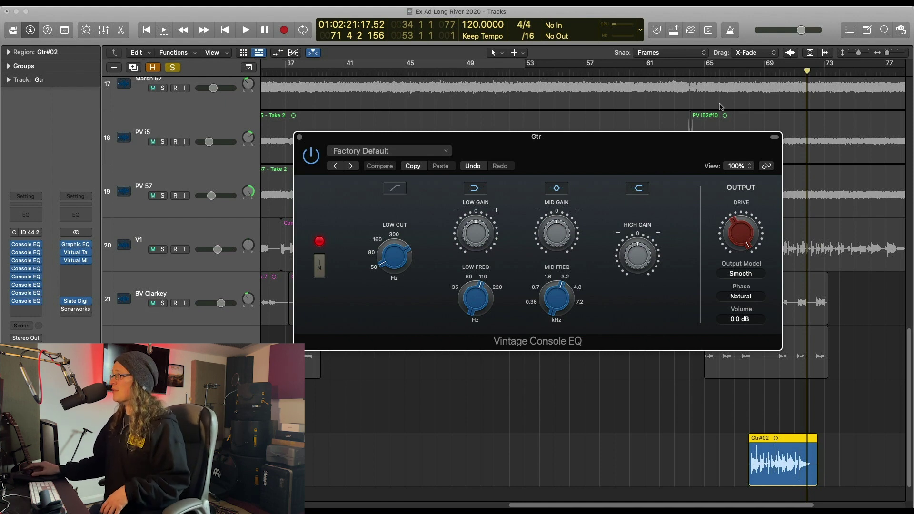
pyautogui.click(751, 72)
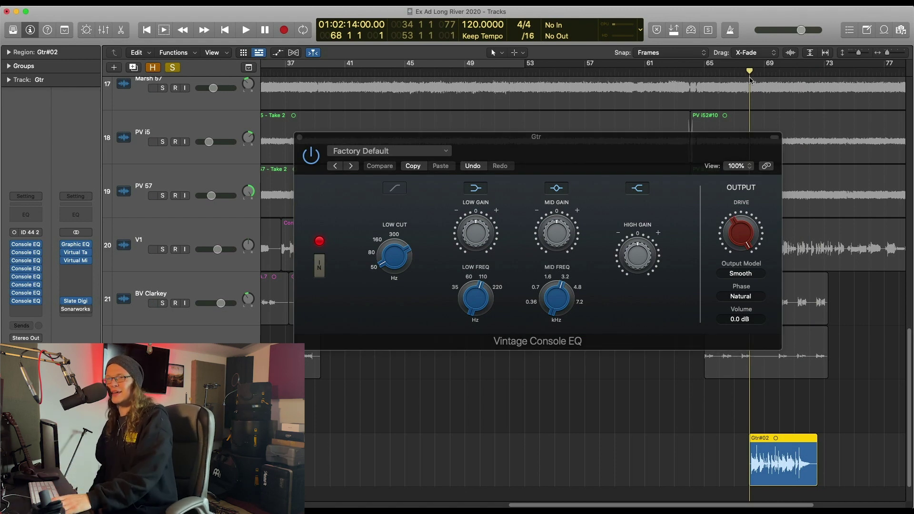
pyautogui.press('space')
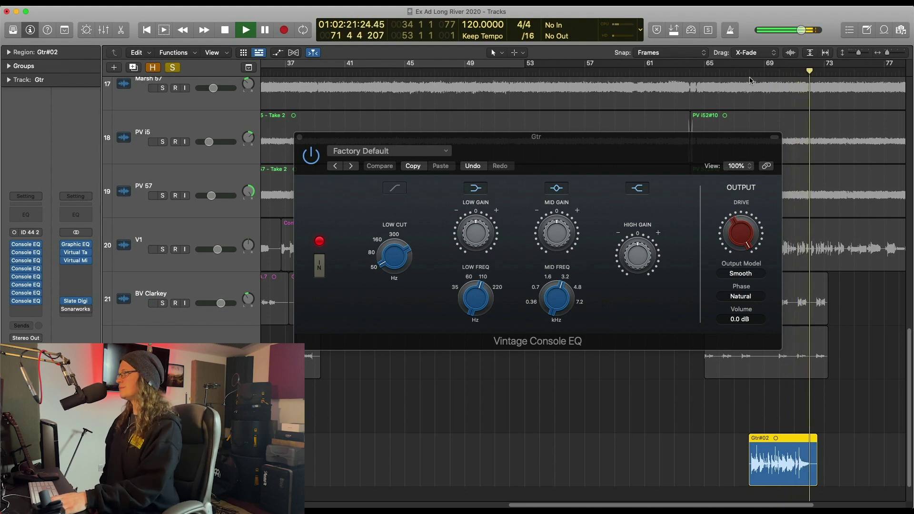
pyautogui.press('space')
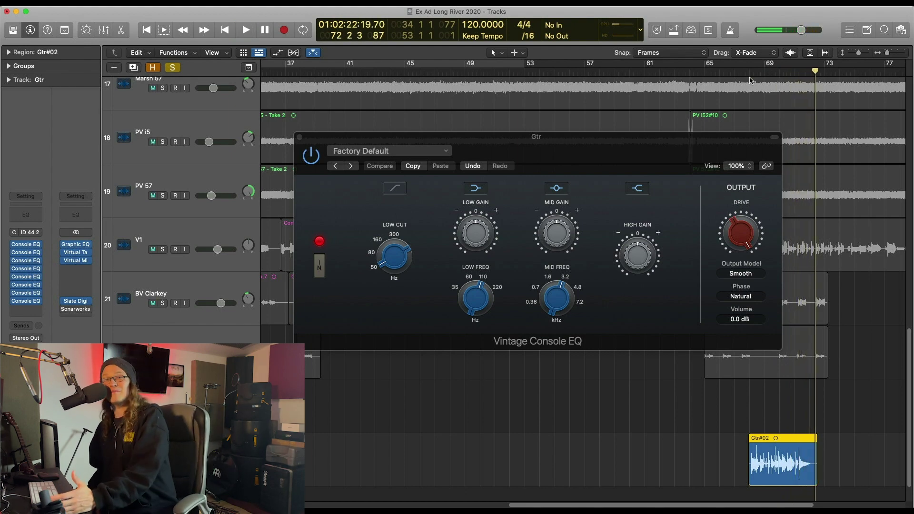